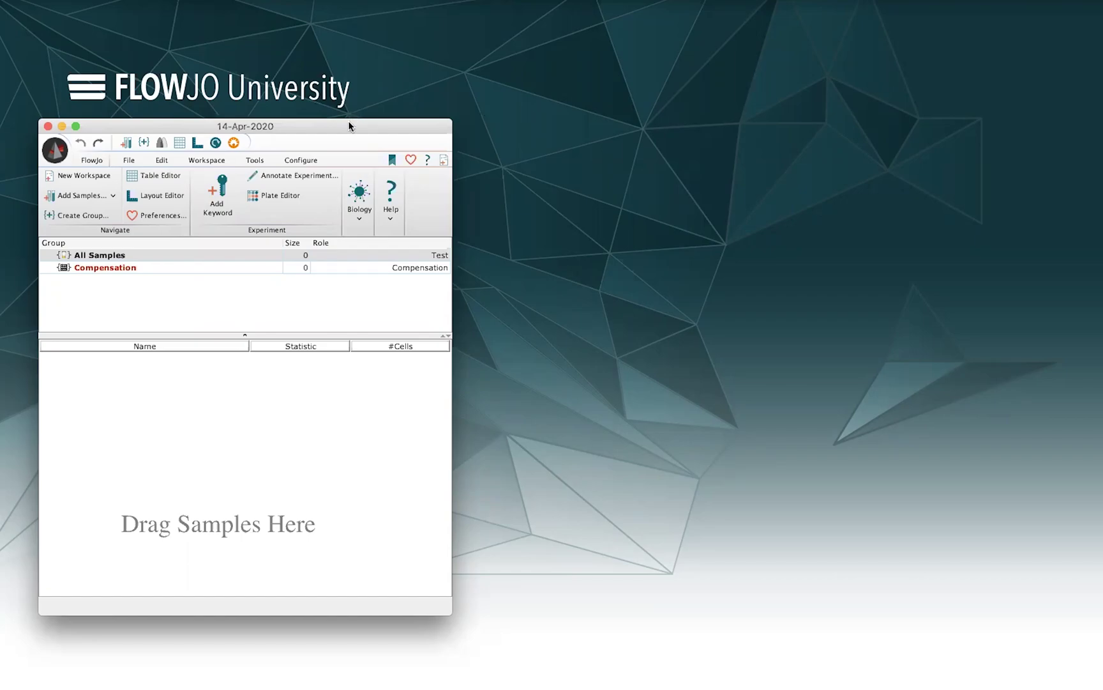
Move the FlowJo window aside and show the Add Samples dropdown choices.
{"action": "left_click_drag", "start_coordinate": [349, 121], "coordinate": [321, 118]}
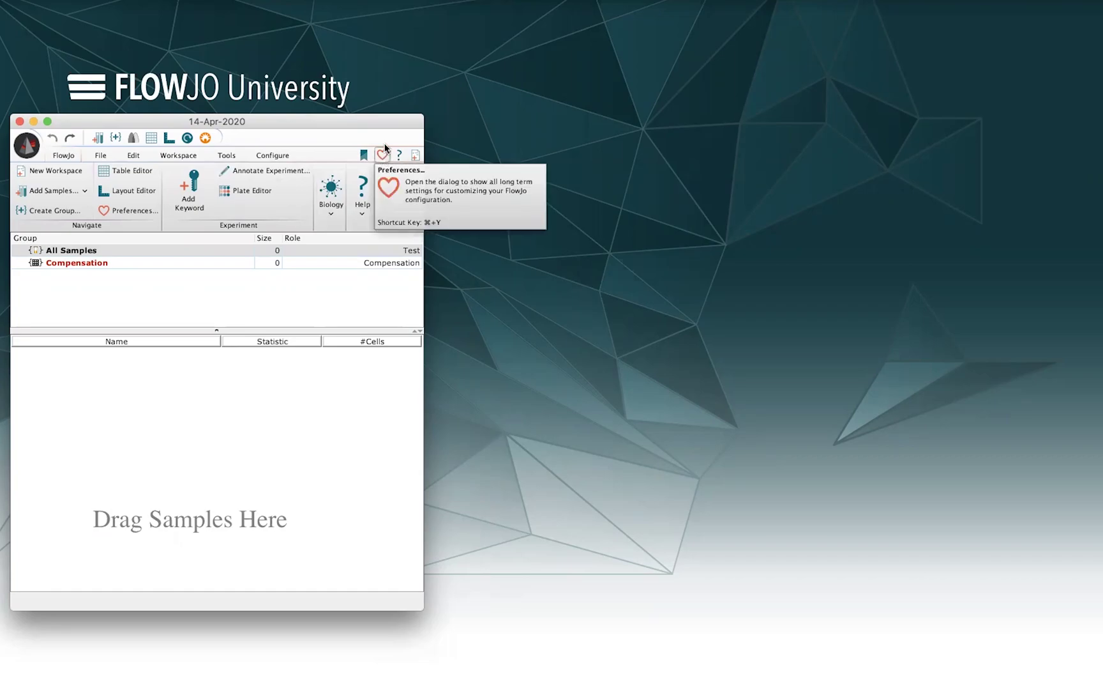
{"action": "left_click", "coordinate": [384, 156]}
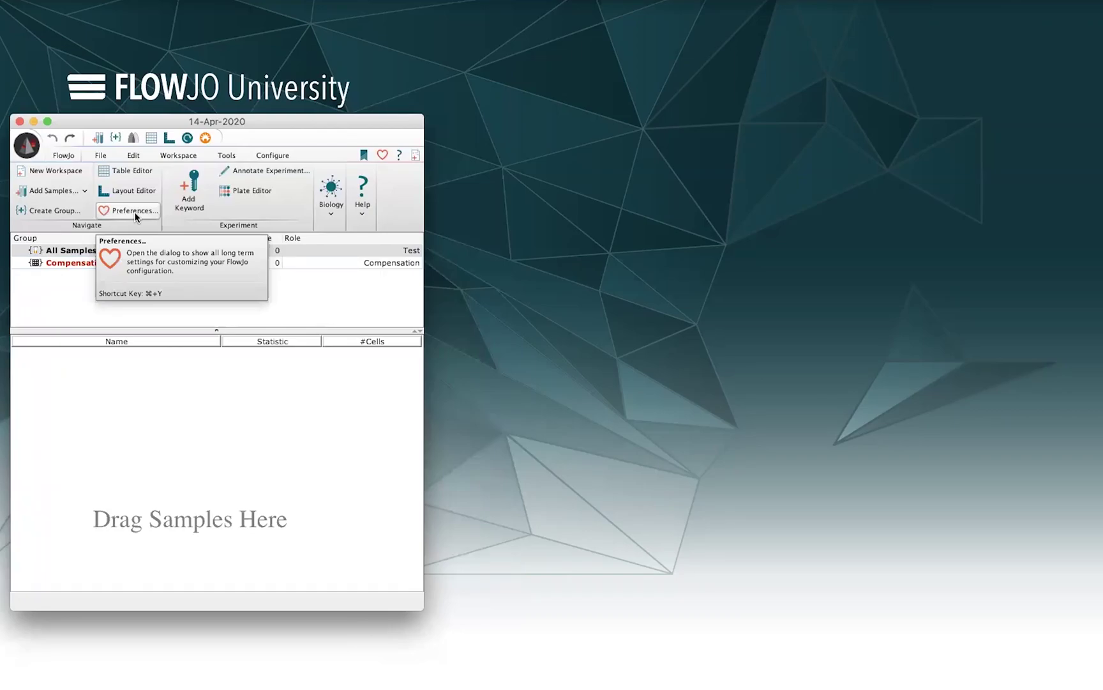
{"action": "left_click", "coordinate": [51, 191]}
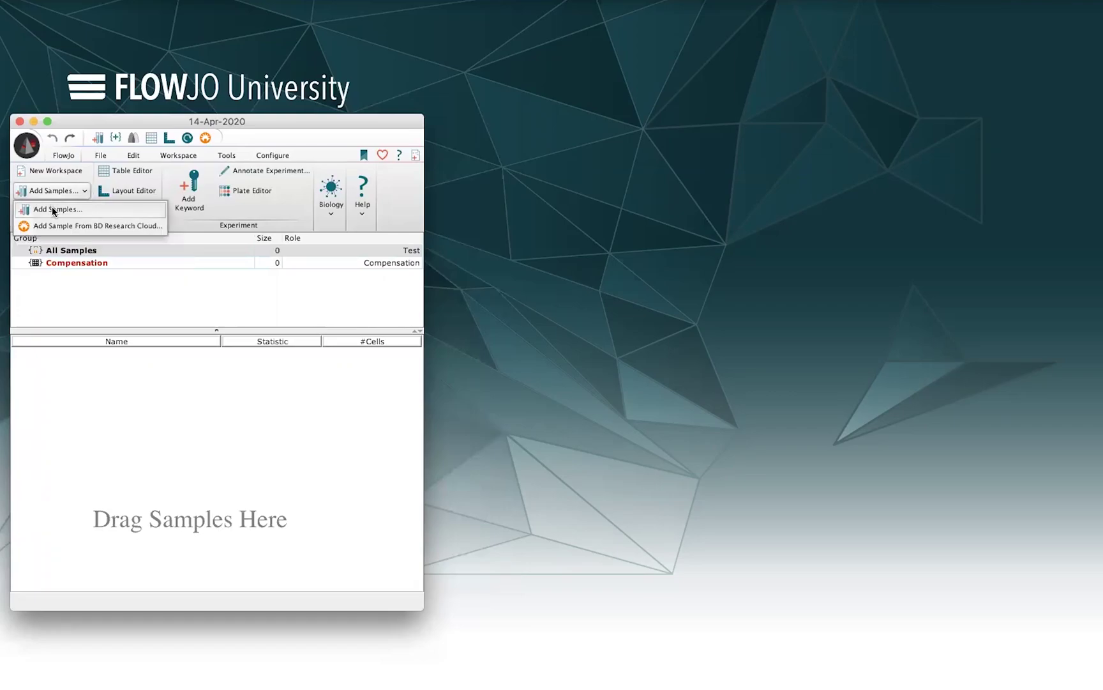
Add Sample DMSO.fcs to the workspace, where it appears as A5 with 265122 cells.
{"action": "left_click", "coordinate": [52, 207]}
{"action": "left_click_drag", "start_coordinate": [333, 221], "coordinate": [309, 206]}
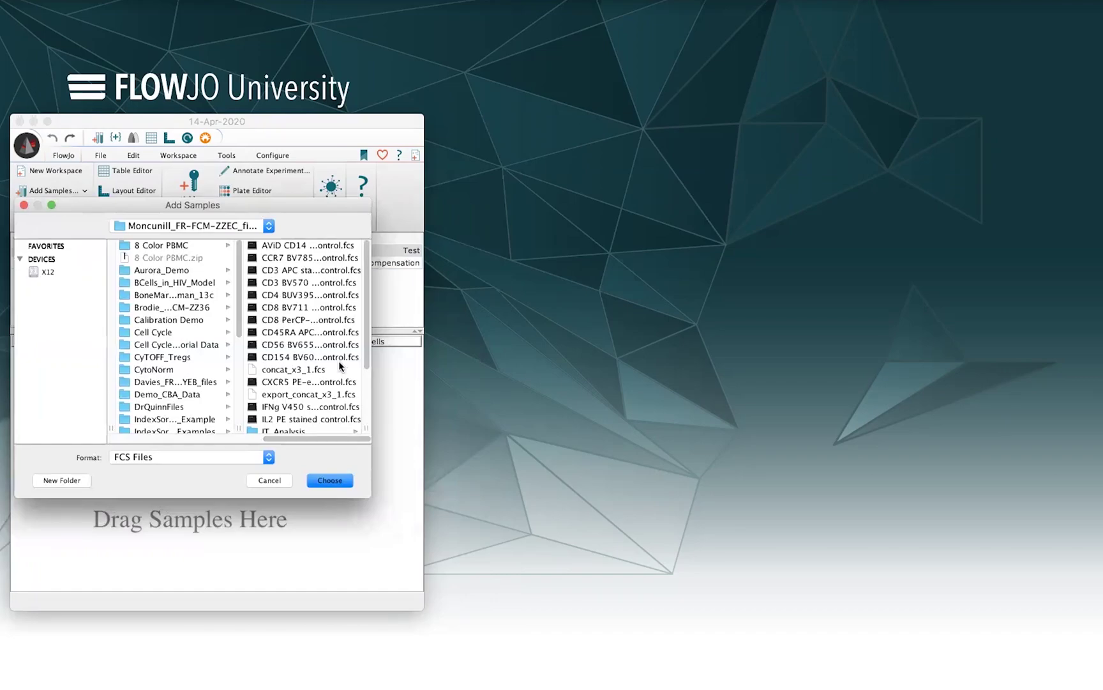
{"action": "scroll", "coordinate": [339, 362], "scroll_direction": "down", "scroll_amount": 5}
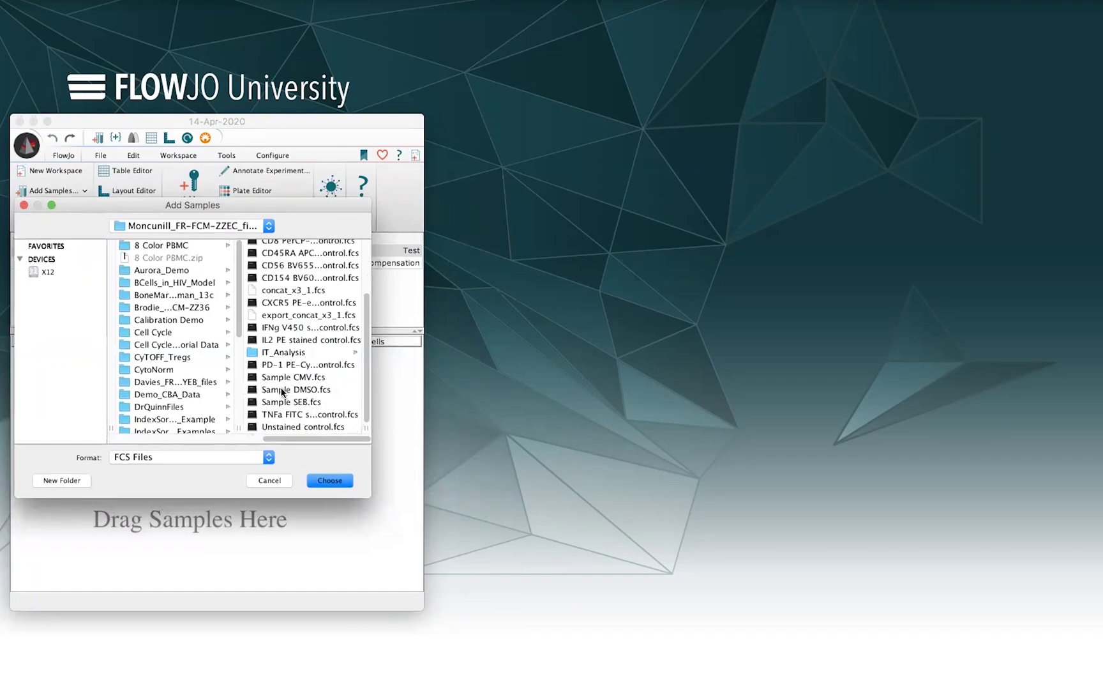
{"action": "left_click", "coordinate": [281, 390]}
{"action": "left_click", "coordinate": [329, 480]}
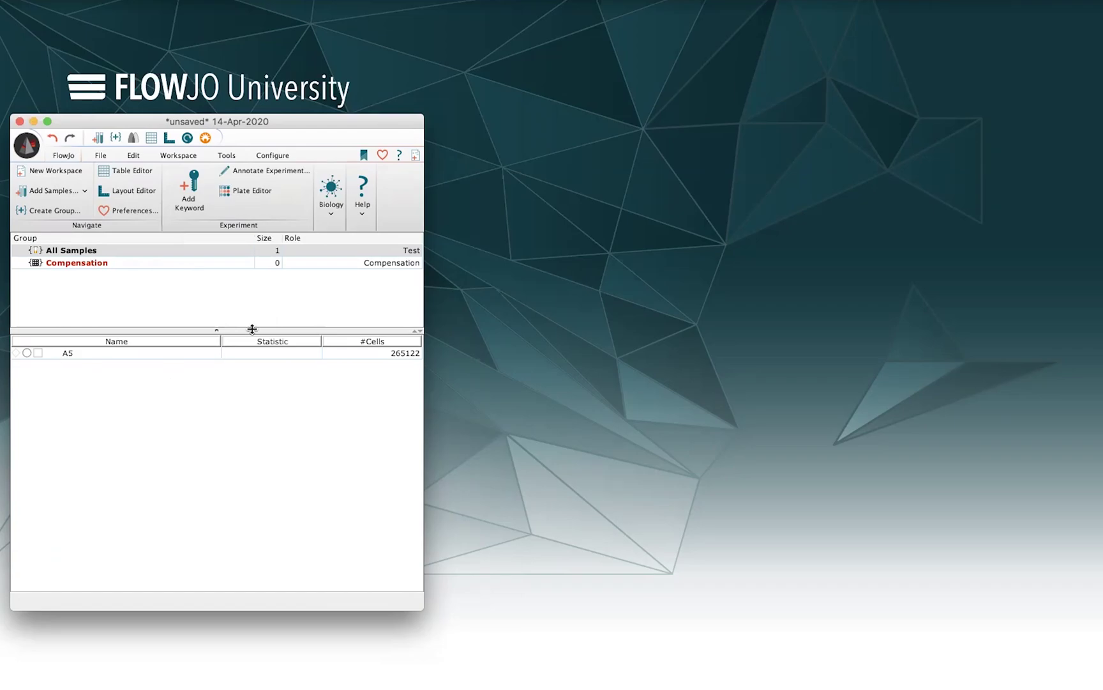
{"action": "left_click", "coordinate": [381, 156]}
In Workspace preferences, name samples by TUBE NAME + $DATE, so A5 reads A5 02-MAY-2014.
{"action": "left_click_drag", "start_coordinate": [447, 80], "coordinate": [530, 152]}
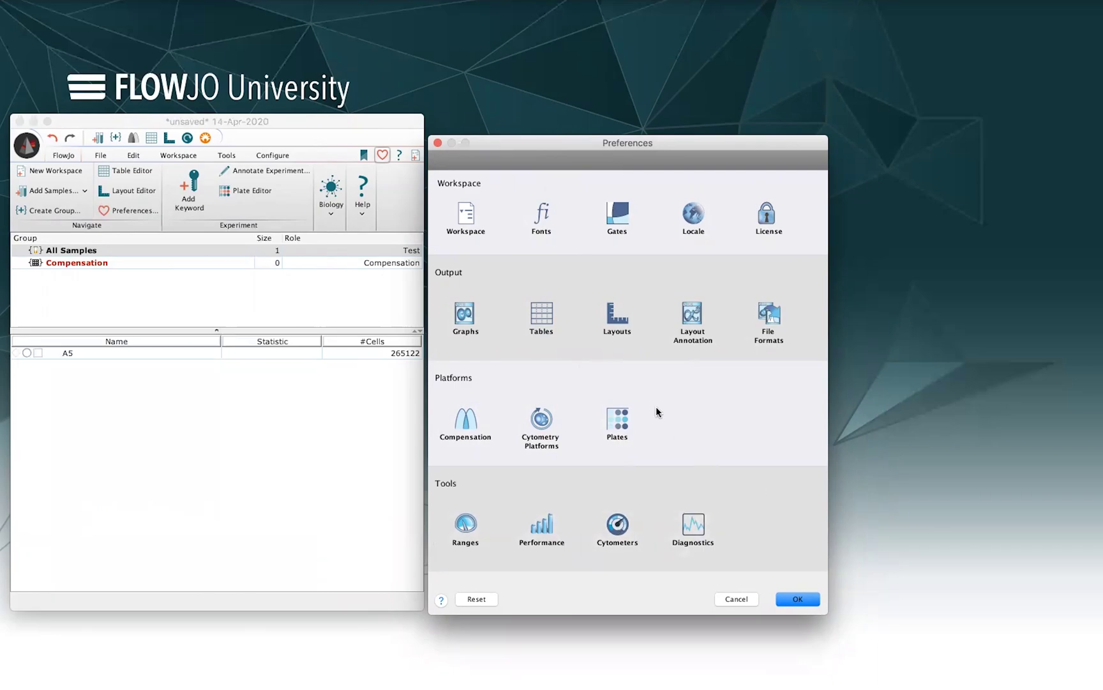
{"action": "left_click", "coordinate": [451, 215]}
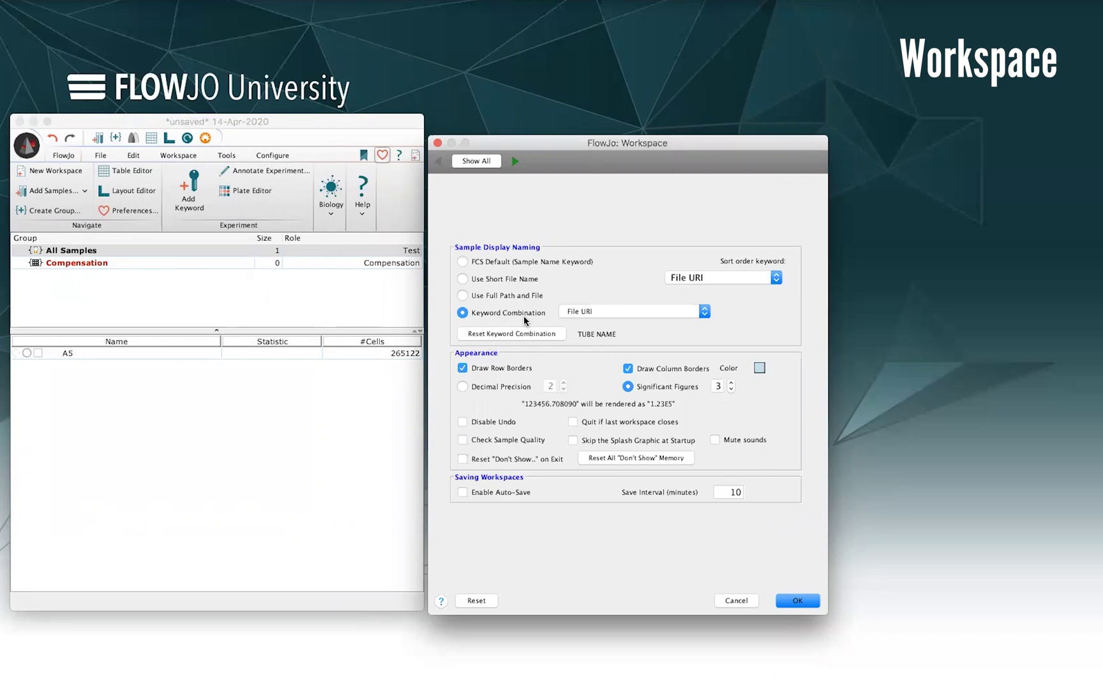
{"action": "left_click", "coordinate": [672, 313]}
{"action": "scroll", "coordinate": [658, 352], "scroll_direction": "down", "scroll_amount": 3}
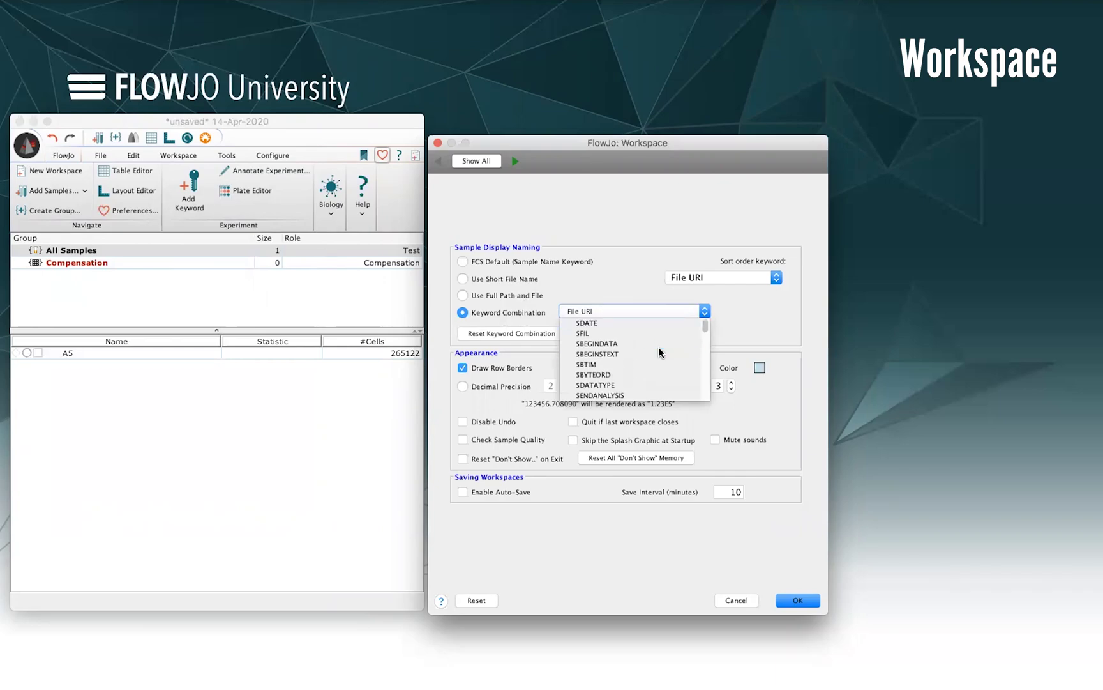
{"action": "scroll", "coordinate": [613, 354], "scroll_direction": "up", "scroll_amount": 2}
{"action": "left_click", "coordinate": [587, 355]}
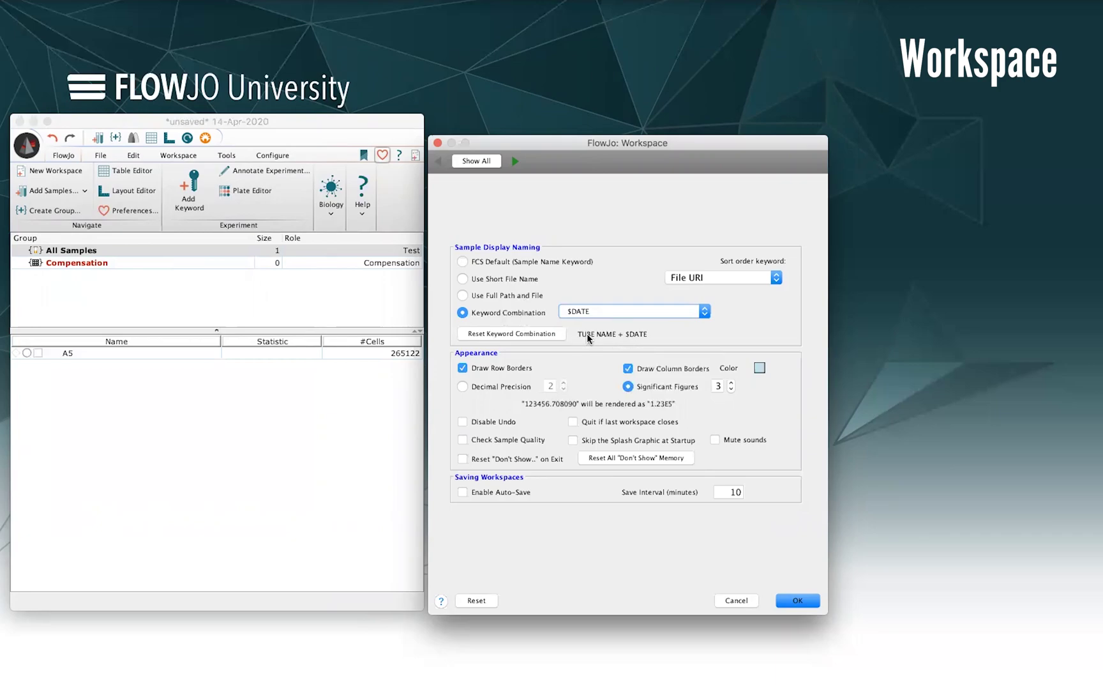
{"action": "left_click", "coordinate": [798, 600]}
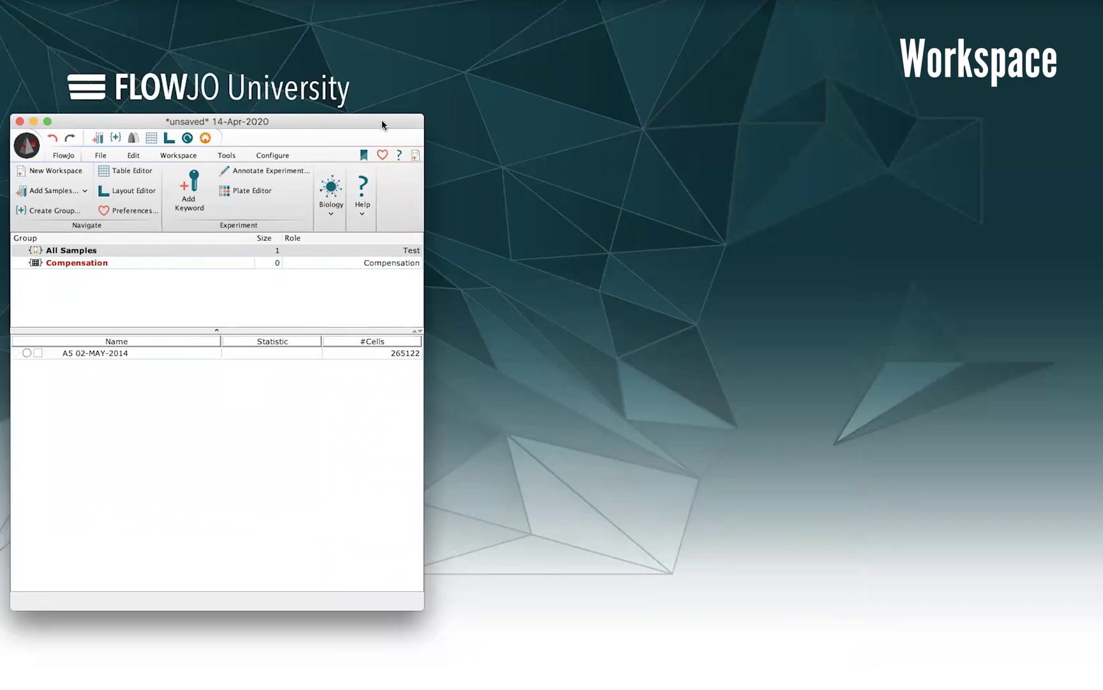
Set Sample Display Naming in Workspace preferences to Use Short File Name.
{"action": "key", "text": "super+comma"}
{"action": "left_click", "coordinate": [386, 152]}
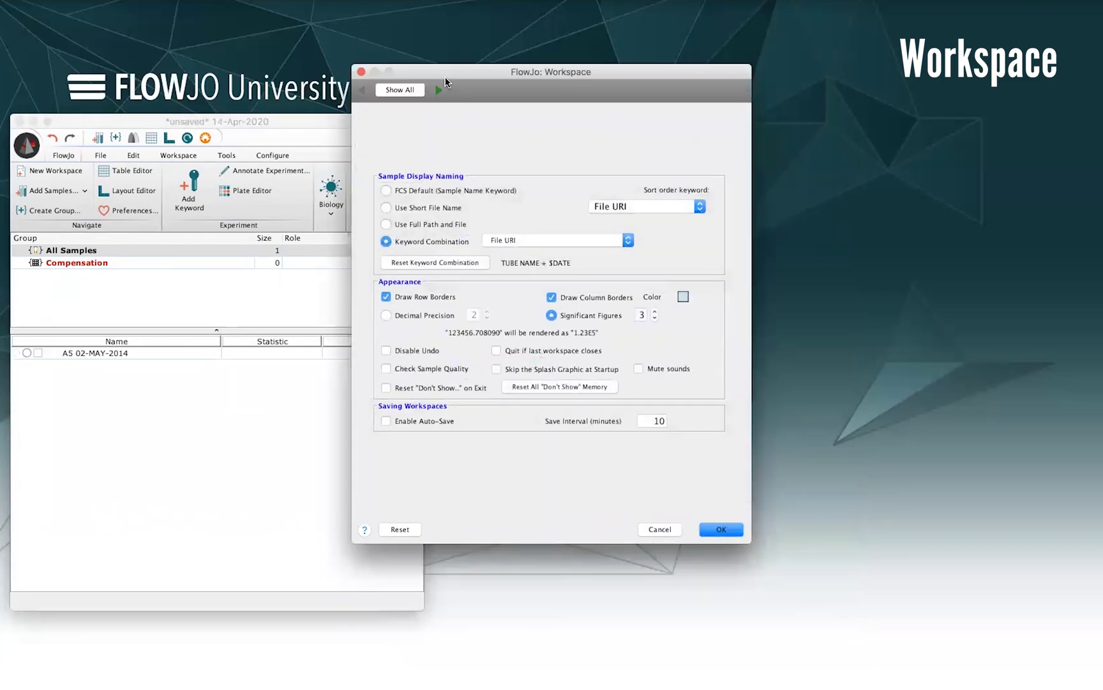
{"action": "left_click_drag", "start_coordinate": [446, 79], "coordinate": [544, 164]}
{"action": "left_click", "coordinate": [485, 292]}
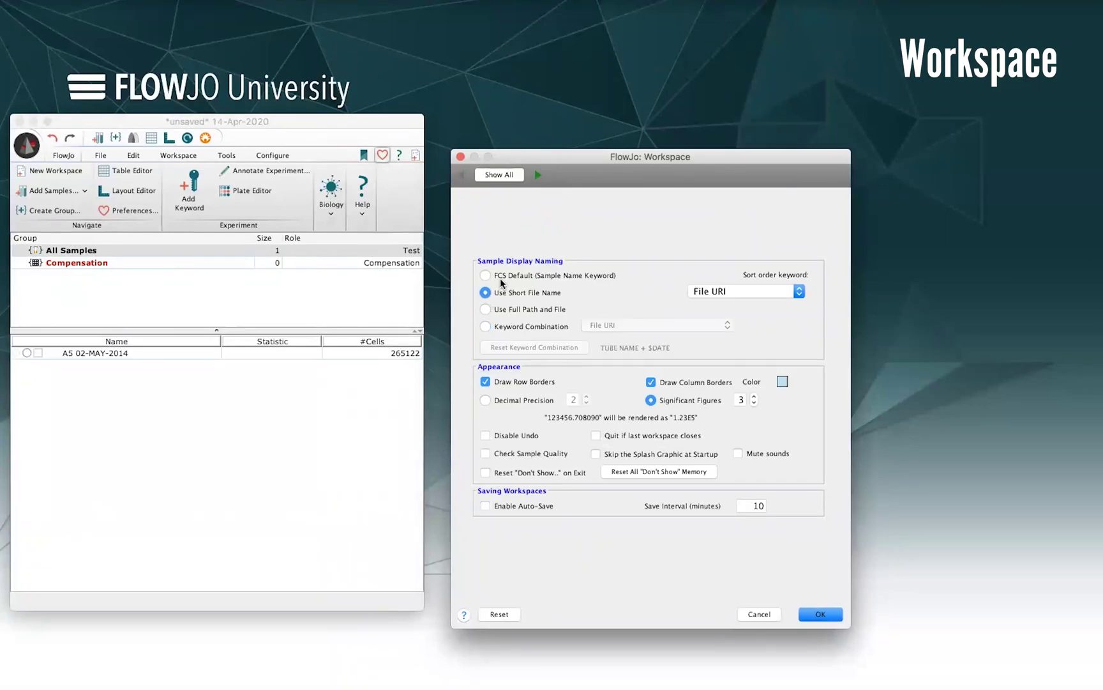
{"action": "left_click", "coordinate": [487, 275]}
{"action": "left_click_drag", "start_coordinate": [560, 155], "coordinate": [537, 132]}
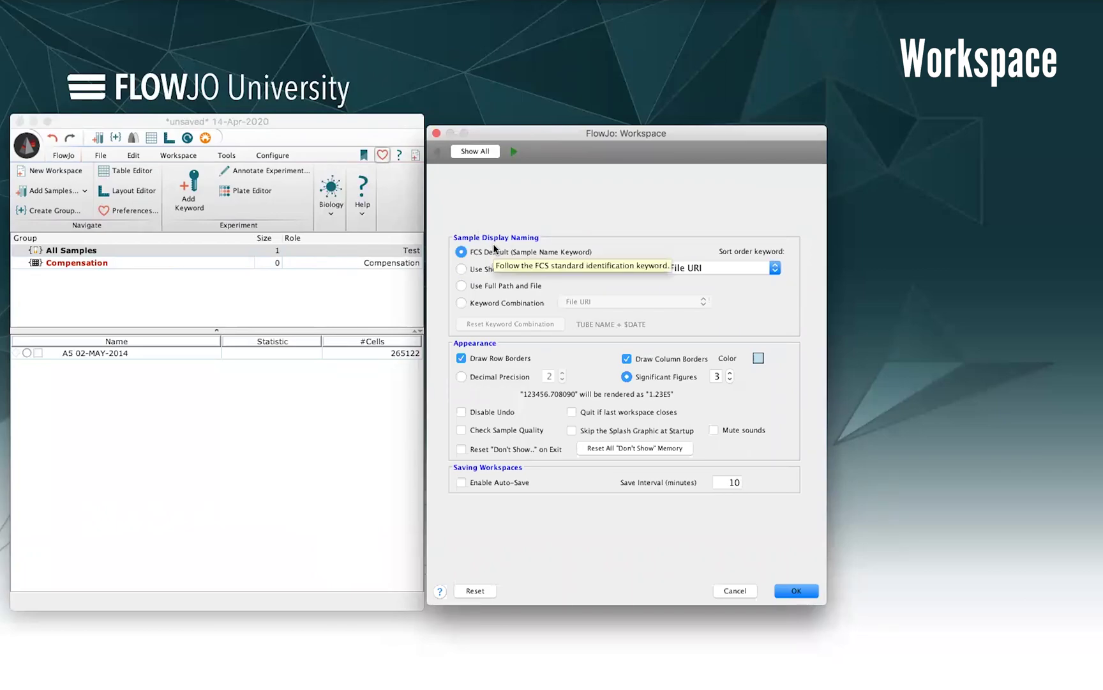
{"action": "left_click", "coordinate": [461, 269]}
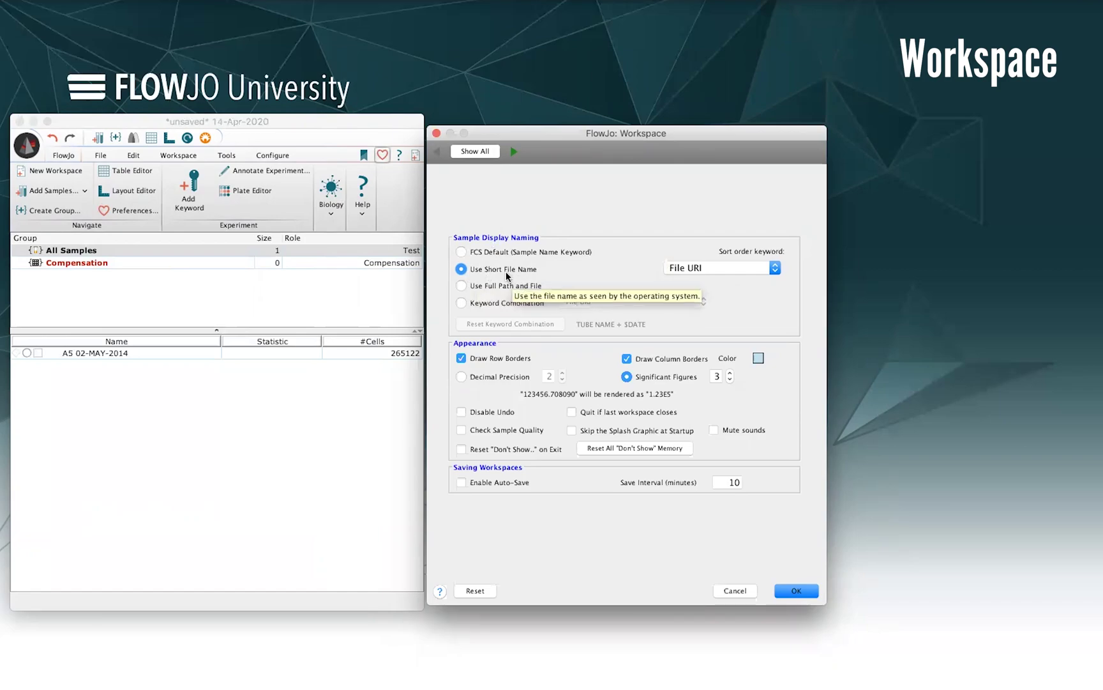
Apply short file naming so the sample shows Sample DMSO.fcs, and open Fonts preferences.
{"action": "left_click", "coordinate": [793, 591]}
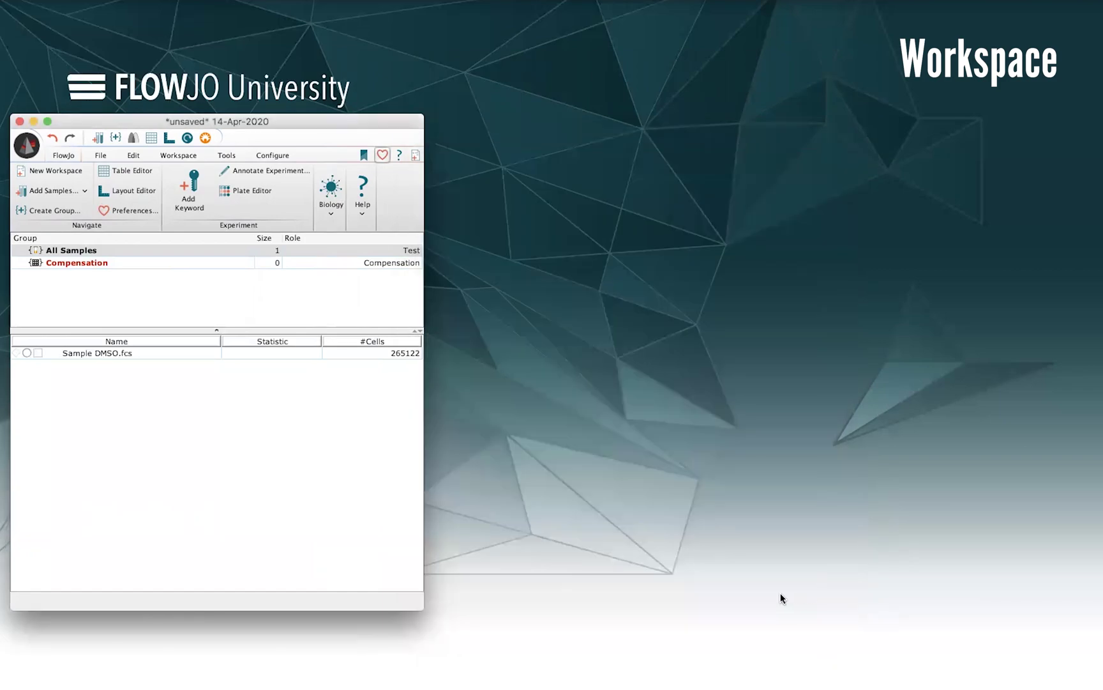
{"action": "left_click", "coordinate": [123, 353]}
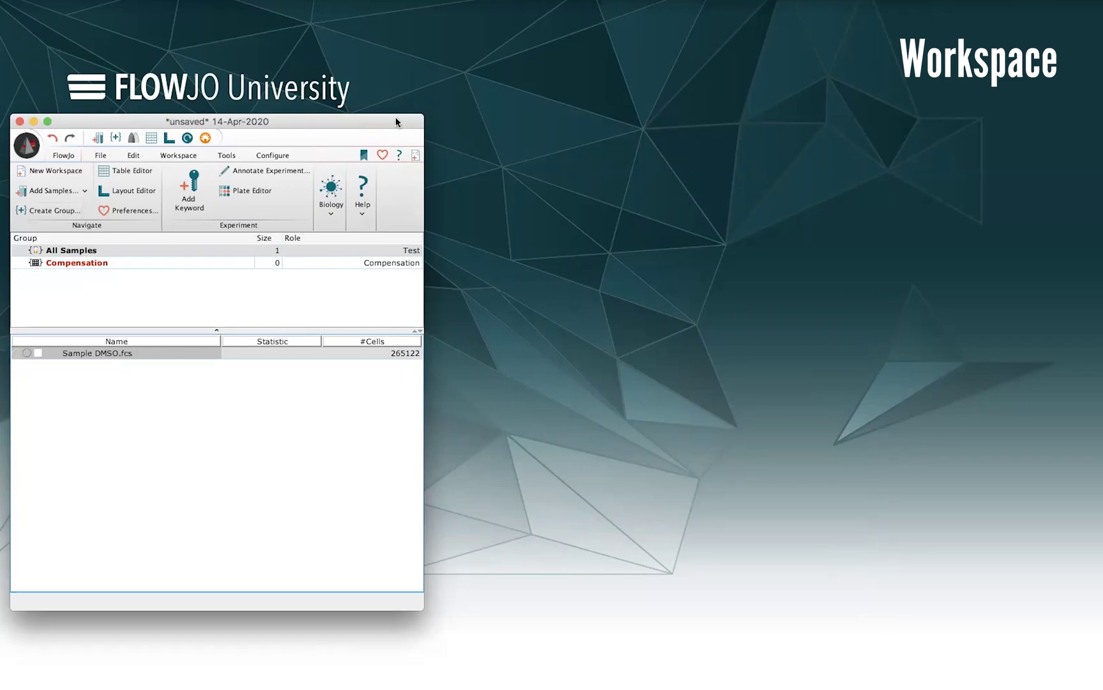
{"action": "left_click", "coordinate": [382, 154]}
{"action": "left_click_drag", "start_coordinate": [501, 92], "coordinate": [578, 157]}
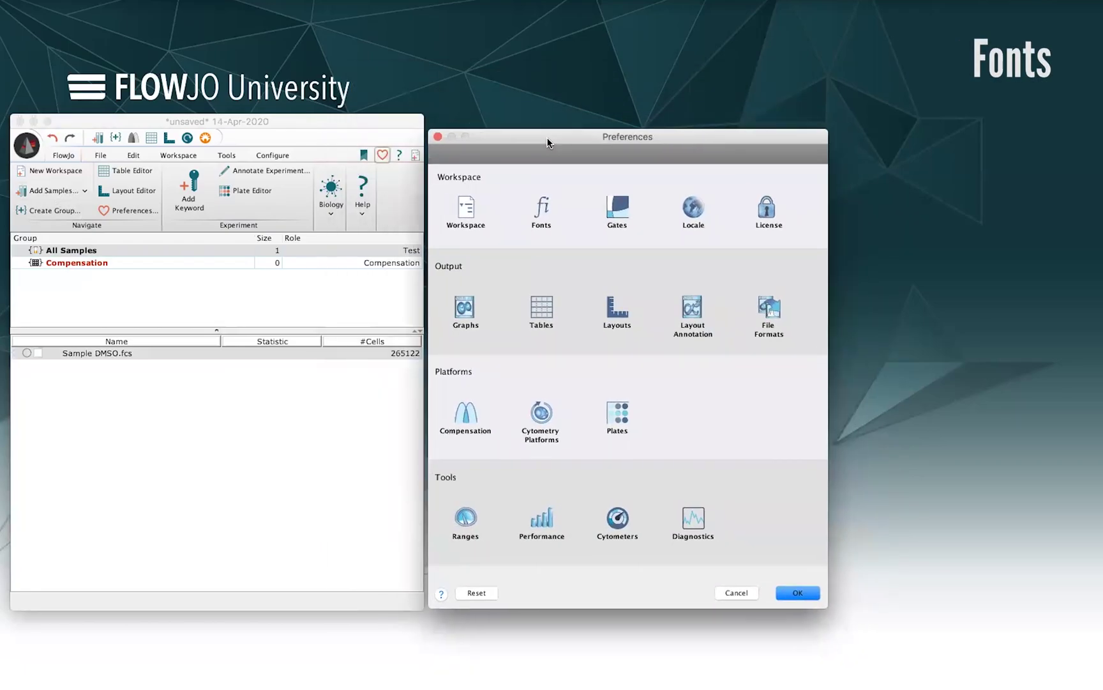
{"action": "left_click", "coordinate": [544, 217]}
{"action": "left_click_drag", "start_coordinate": [542, 136], "coordinate": [501, 116]}
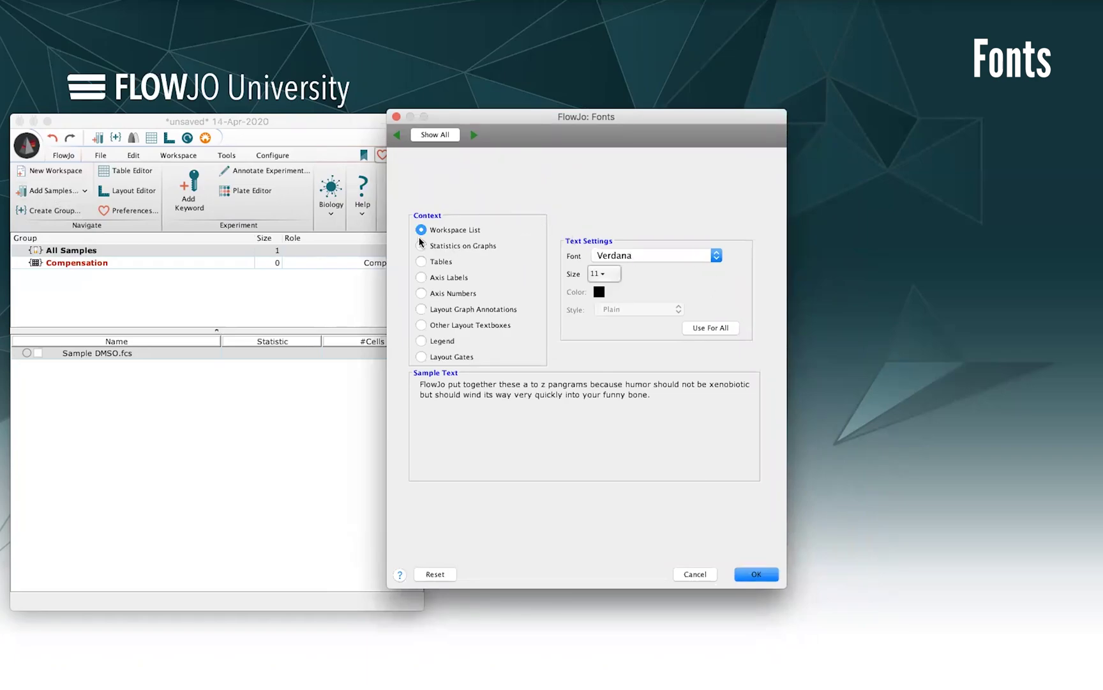
Review the fonts for Layout Graph Annotations, Other Layout Textboxes, Layout Gates and Legend.
{"action": "left_click", "coordinate": [422, 310]}
{"action": "left_click", "coordinate": [422, 325]}
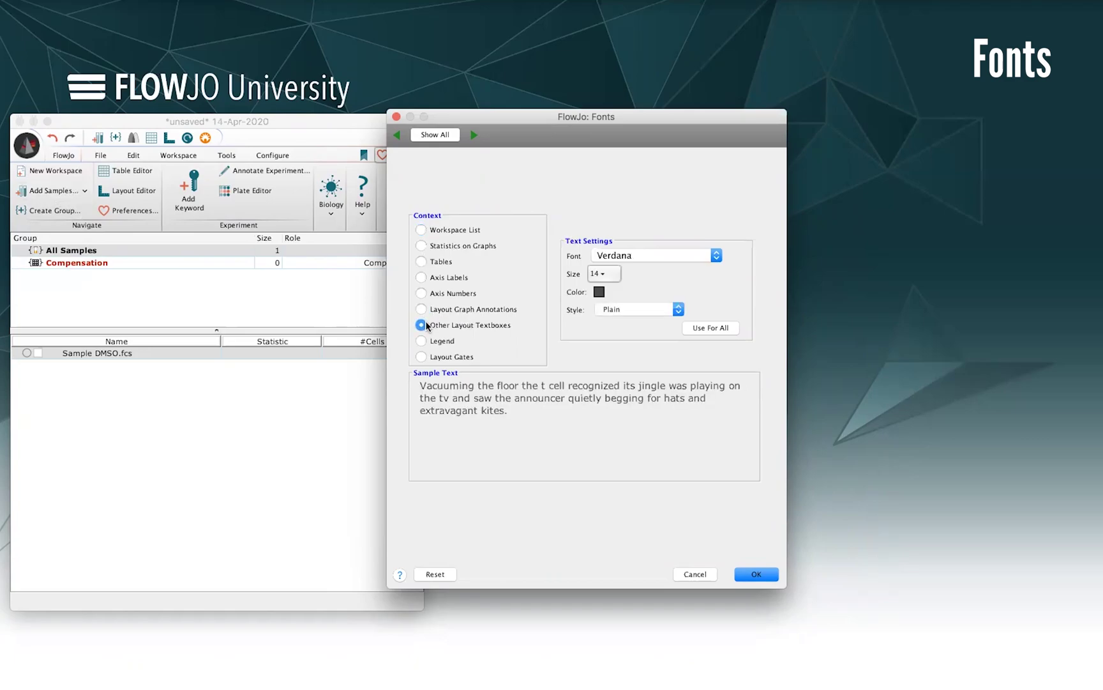
{"action": "left_click", "coordinate": [424, 350]}
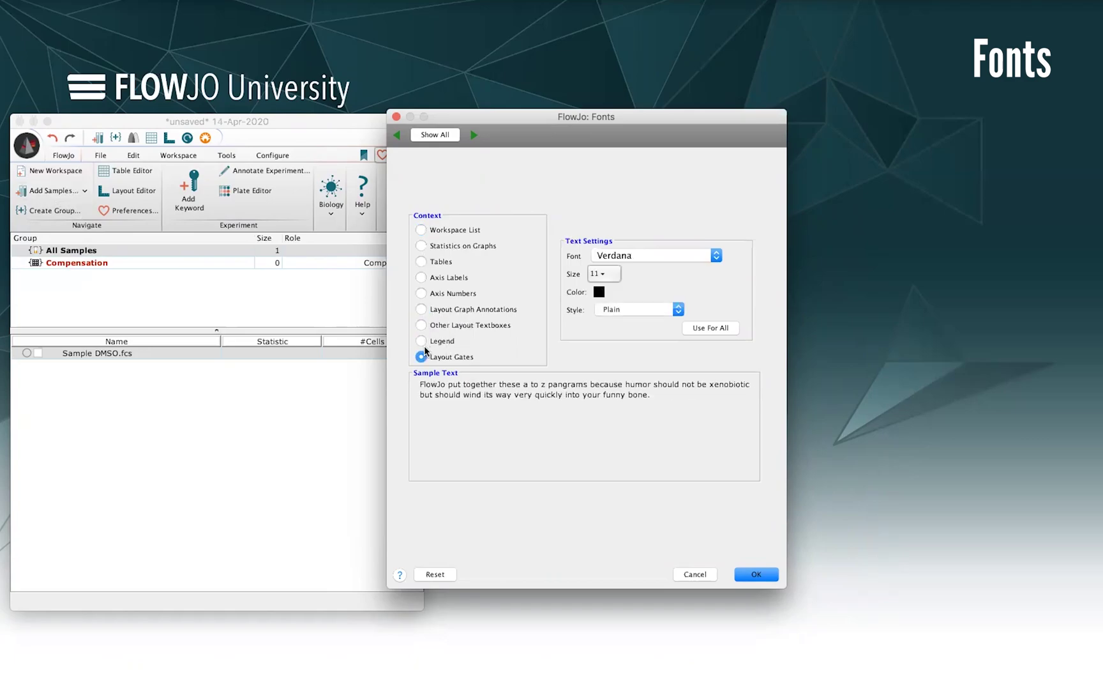
{"action": "left_click", "coordinate": [423, 341]}
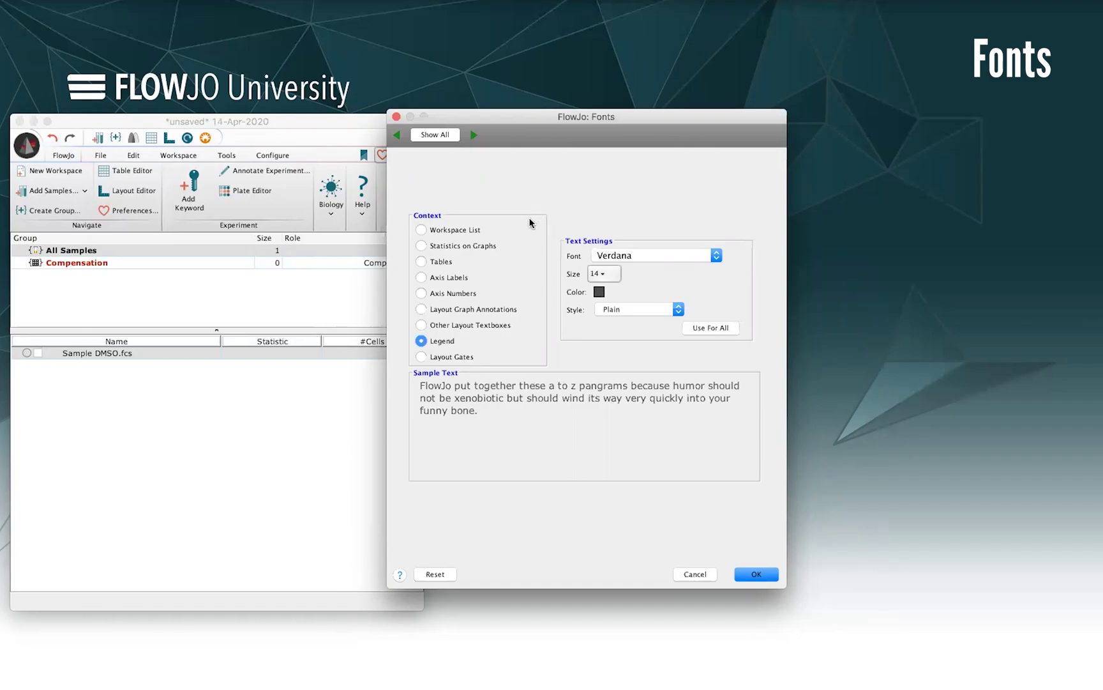
View the Gates preferences panel with gate colours and layout annotation options.
{"action": "left_click", "coordinate": [421, 137]}
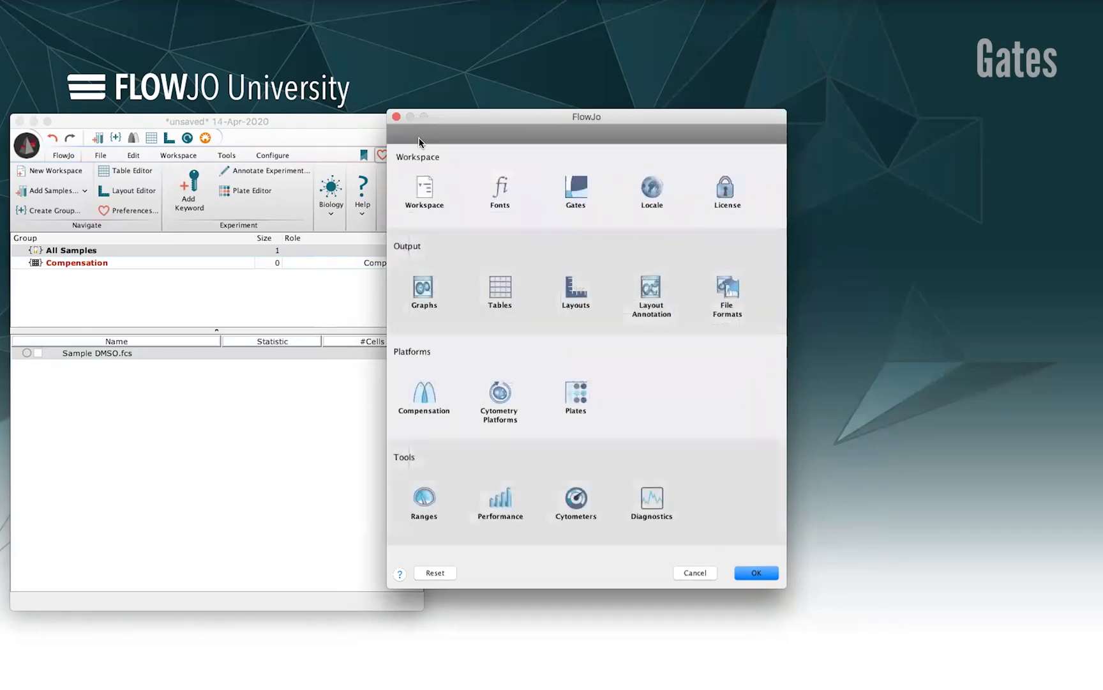
{"action": "left_click", "coordinate": [575, 190]}
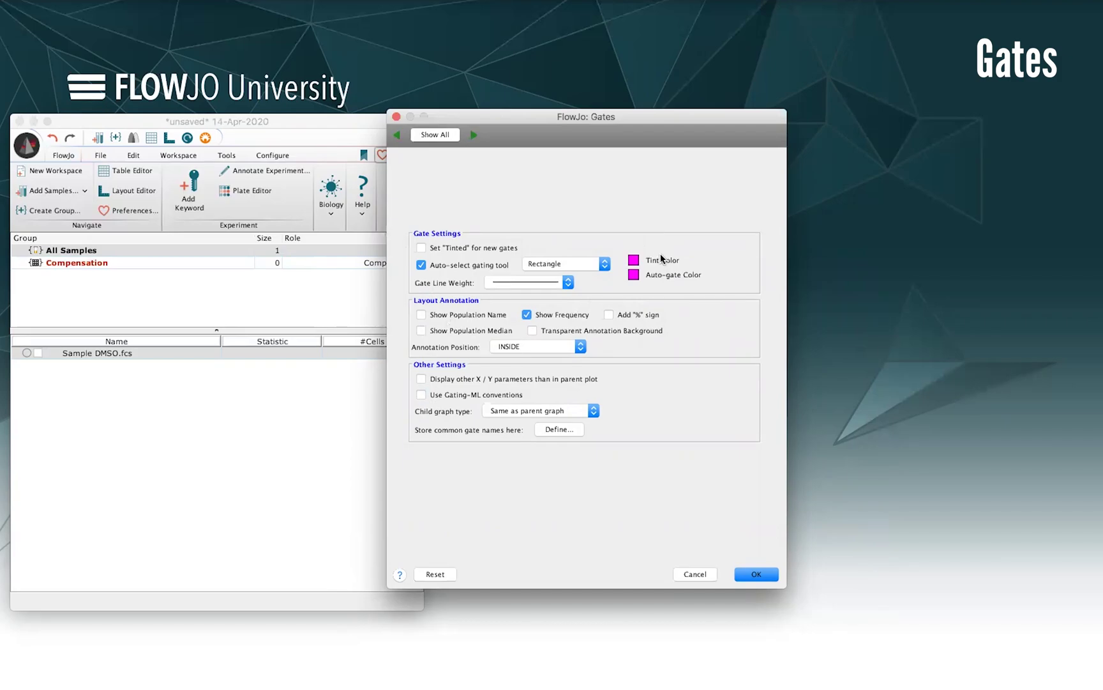
{"action": "left_click", "coordinate": [430, 136]}
Check the License panel's Full authorization and permissions, then return to all preference panels.
{"action": "left_click", "coordinate": [741, 190]}
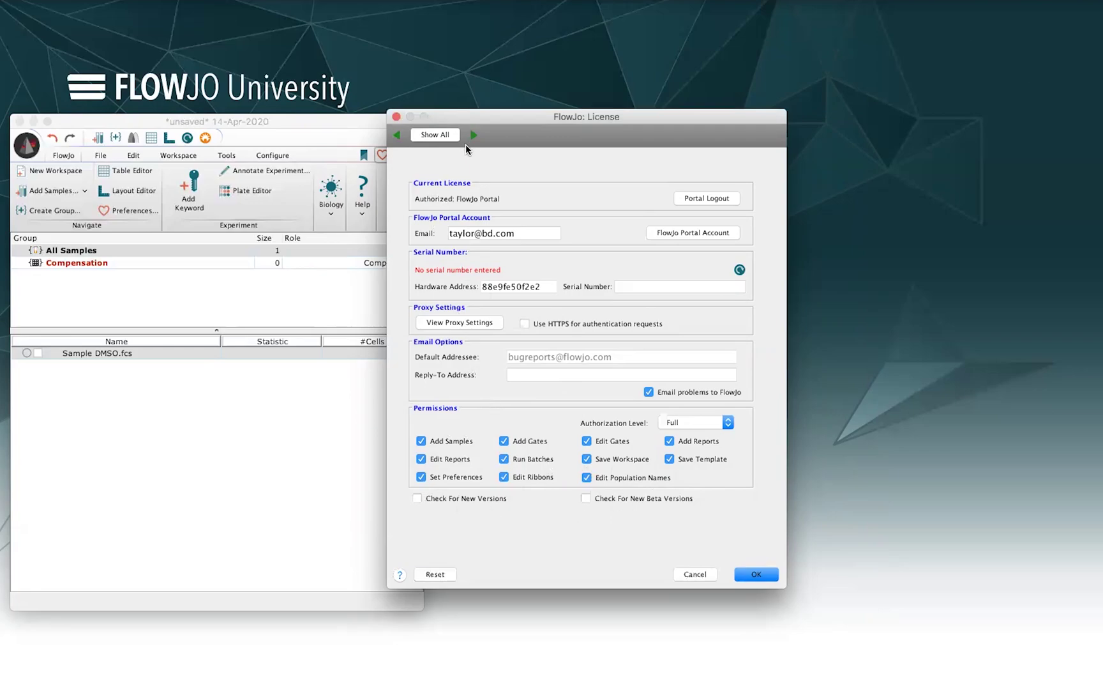
{"action": "left_click", "coordinate": [421, 136]}
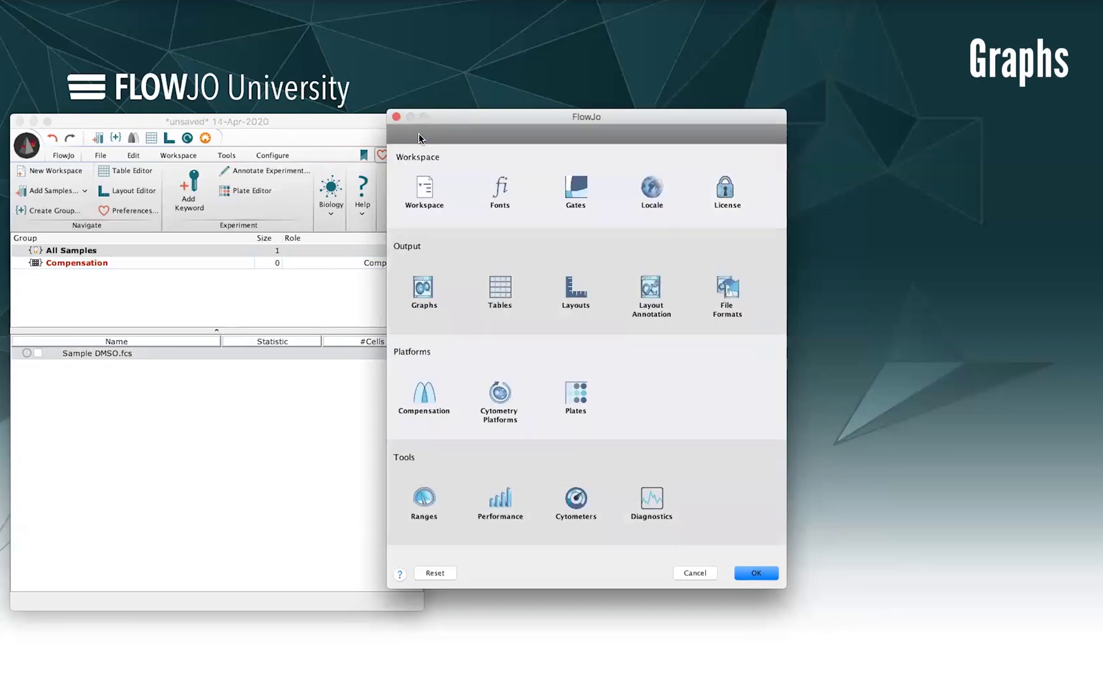
{"action": "left_click", "coordinate": [421, 292]}
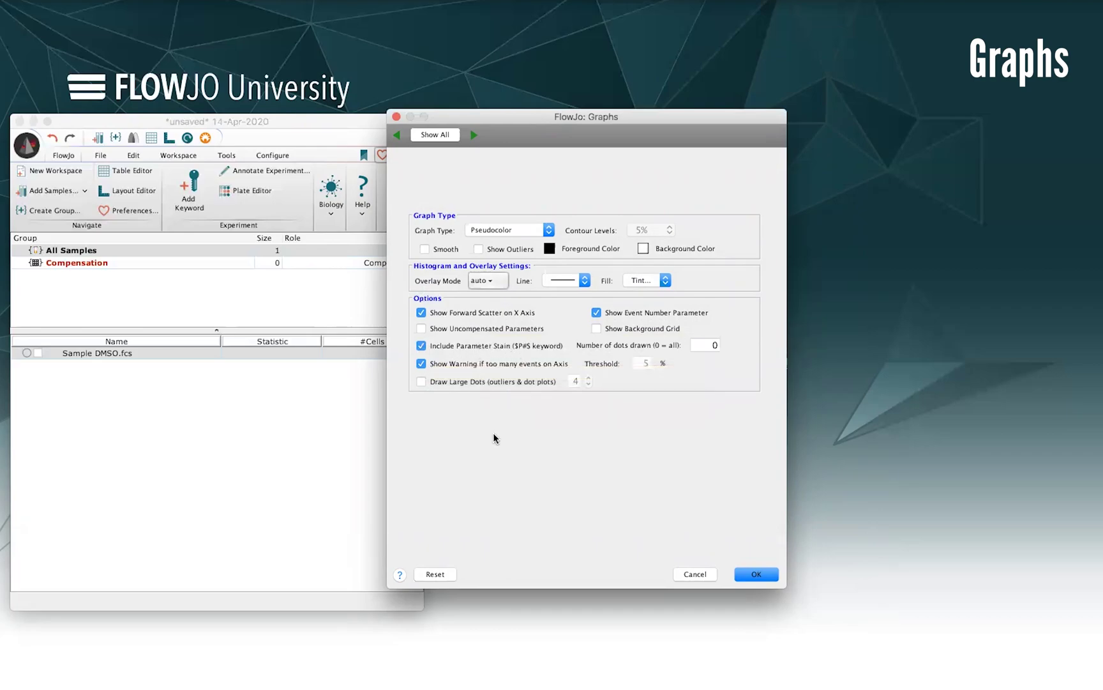
{"action": "left_click", "coordinate": [435, 135]}
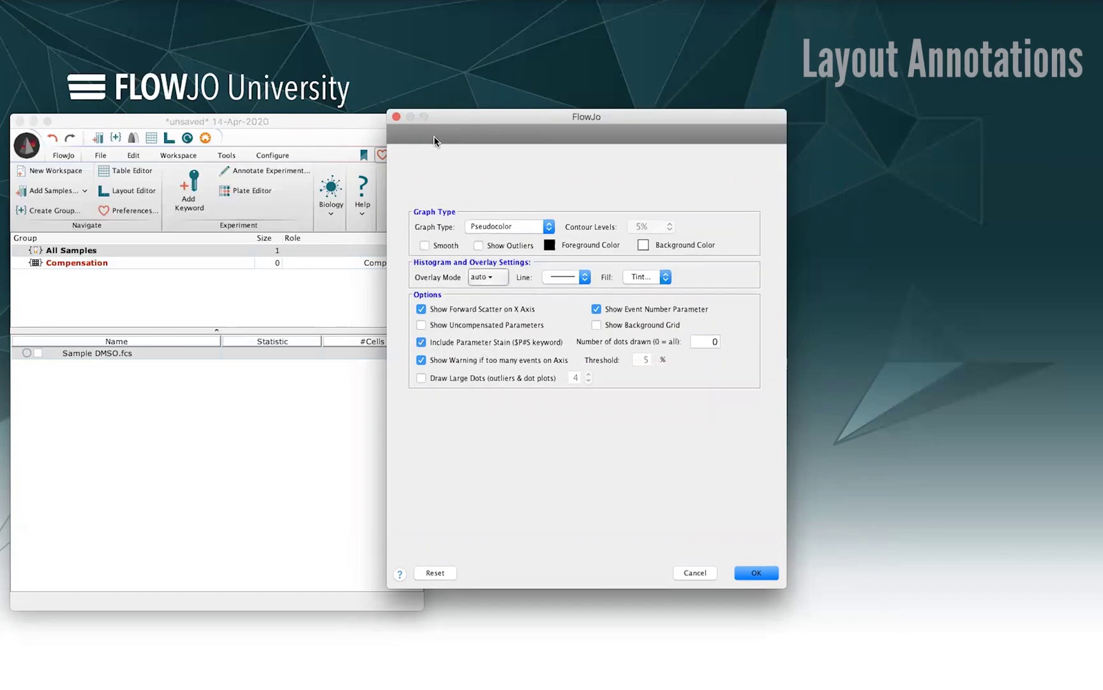
{"action": "left_click", "coordinate": [643, 294]}
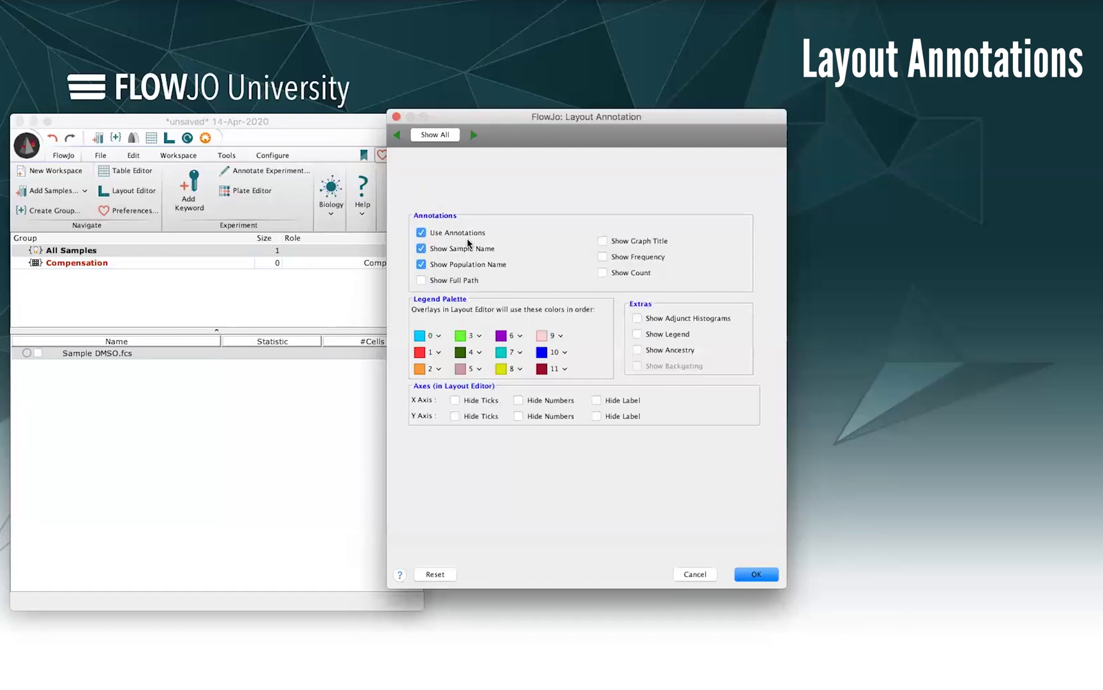
{"action": "left_click", "coordinate": [420, 248]}
{"action": "left_click", "coordinate": [420, 248]}
{"action": "left_click_drag", "start_coordinate": [499, 115], "coordinate": [468, 120]}
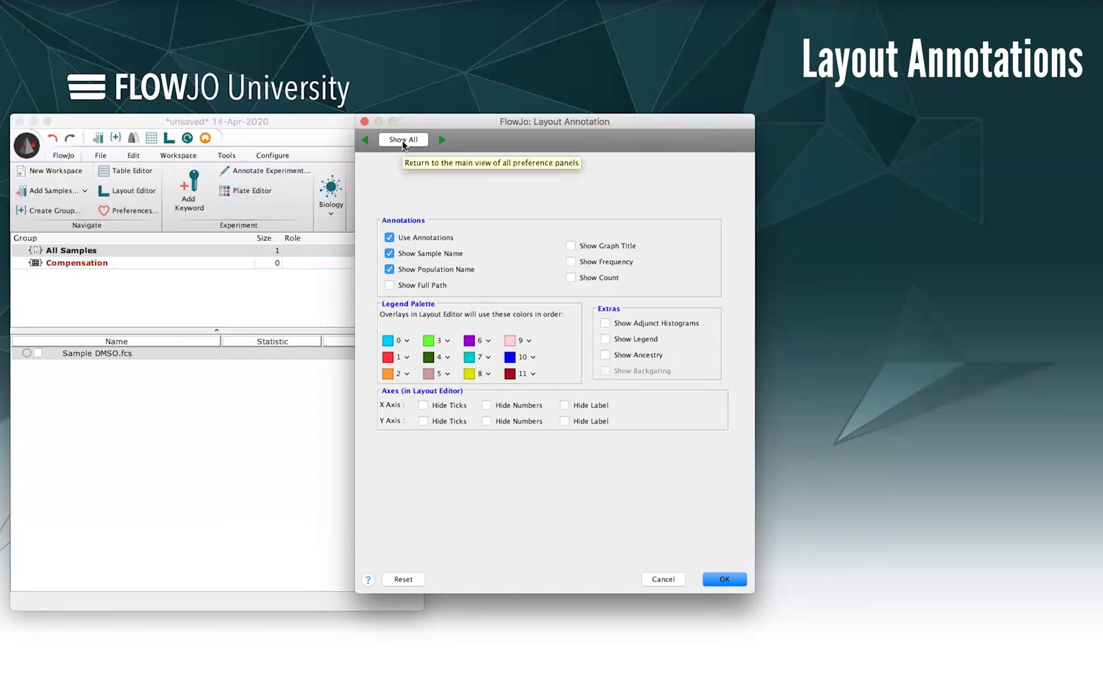
{"action": "left_click", "coordinate": [403, 139]}
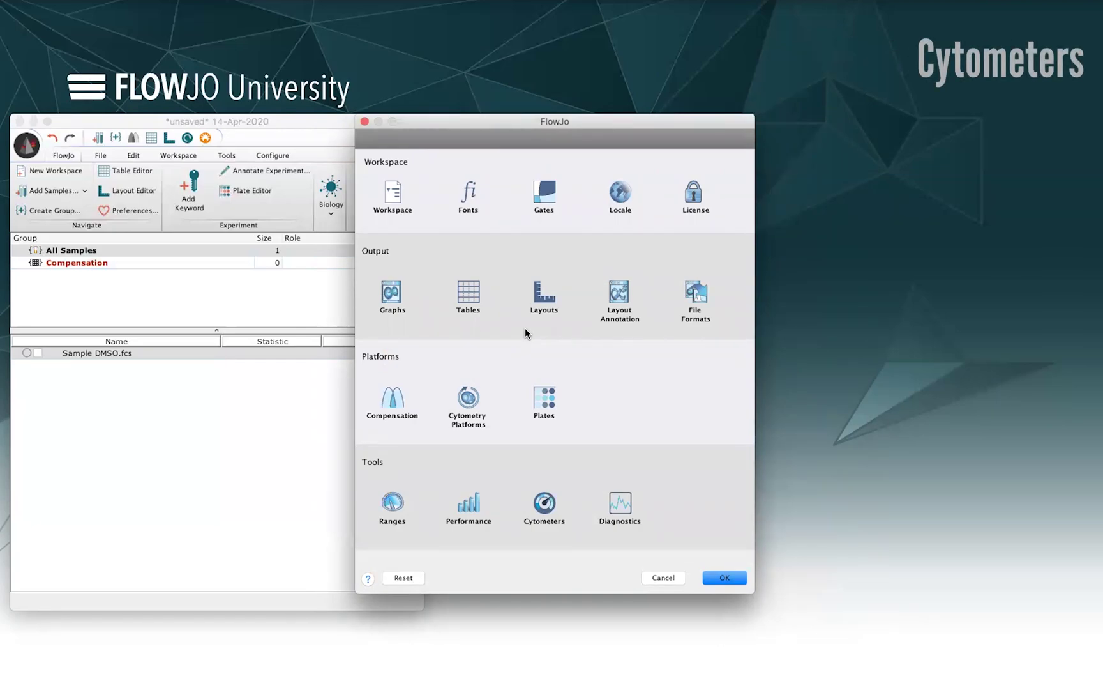
Open Cytometers preferences and step down the list to DIVA (BD FACSSymphony A5).
{"action": "left_click", "coordinate": [546, 511]}
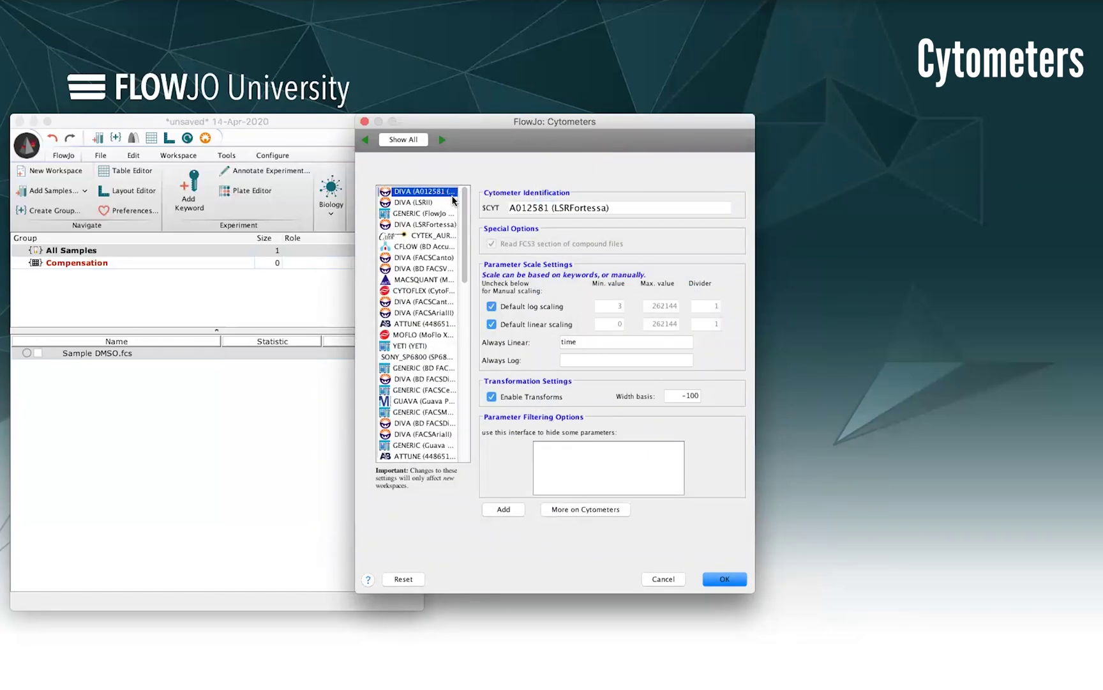
{"action": "left_click", "coordinate": [435, 202]}
{"action": "key", "text": "Down"}
{"action": "key", "text": "Down"}
{"action": "key", "text": "Down"}
{"action": "key", "text": "Down"}
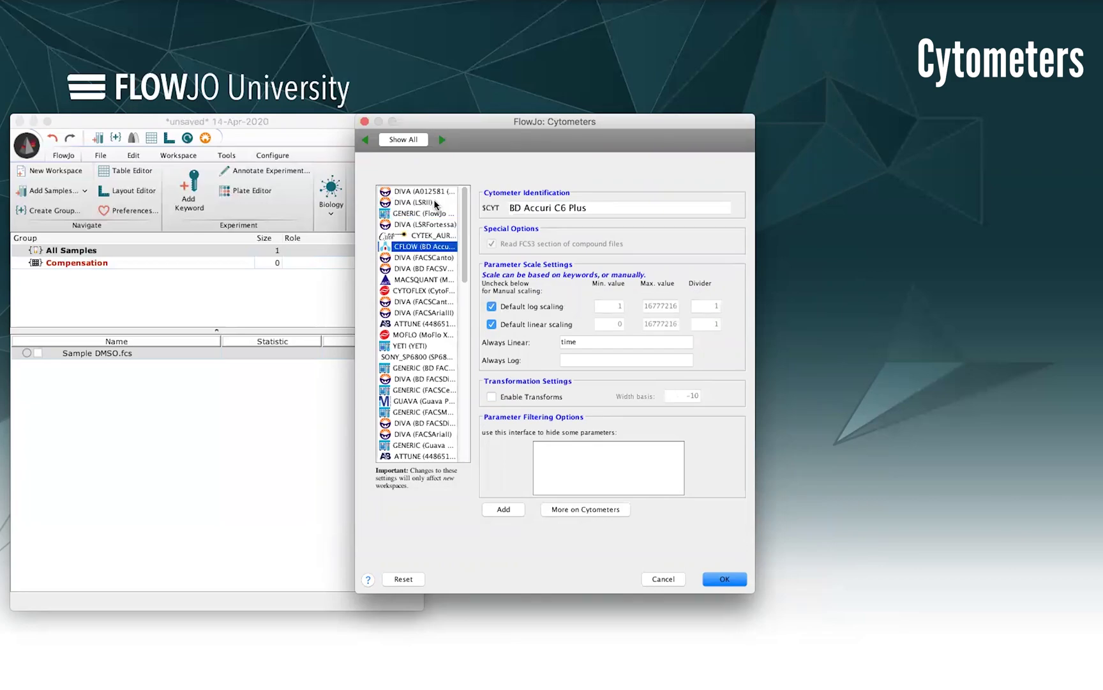
{"action": "key", "text": "Down"}
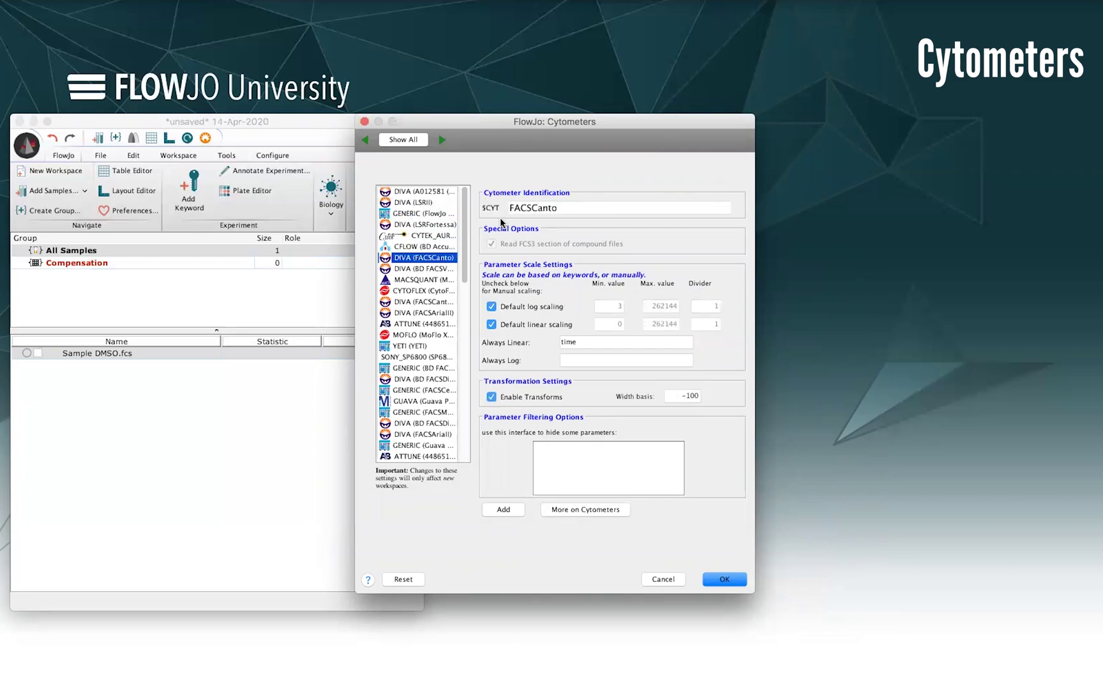
{"action": "key", "text": "Down"}
{"action": "key", "text": "Down"}
{"action": "key", "text": "Down"}
{"action": "key", "text": "Down"}
{"action": "key", "text": "Down"}
{"action": "key", "text": "Down"}
{"action": "key", "text": "Down"}
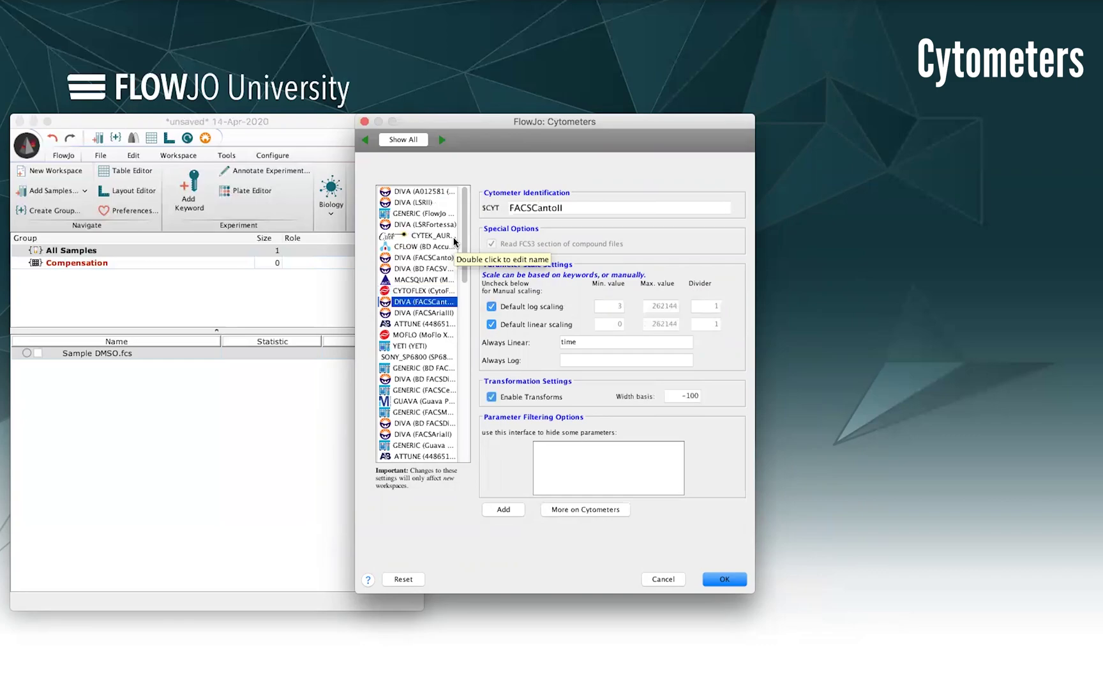
{"action": "key", "text": "Down"}
{"action": "key", "text": "Down"}
{"action": "key", "text": "Down"}
{"action": "key", "text": "Down"}
{"action": "key", "text": "Down"}
{"action": "key", "text": "Down"}
{"action": "key", "text": "Down"}
{"action": "key", "text": "Down"}
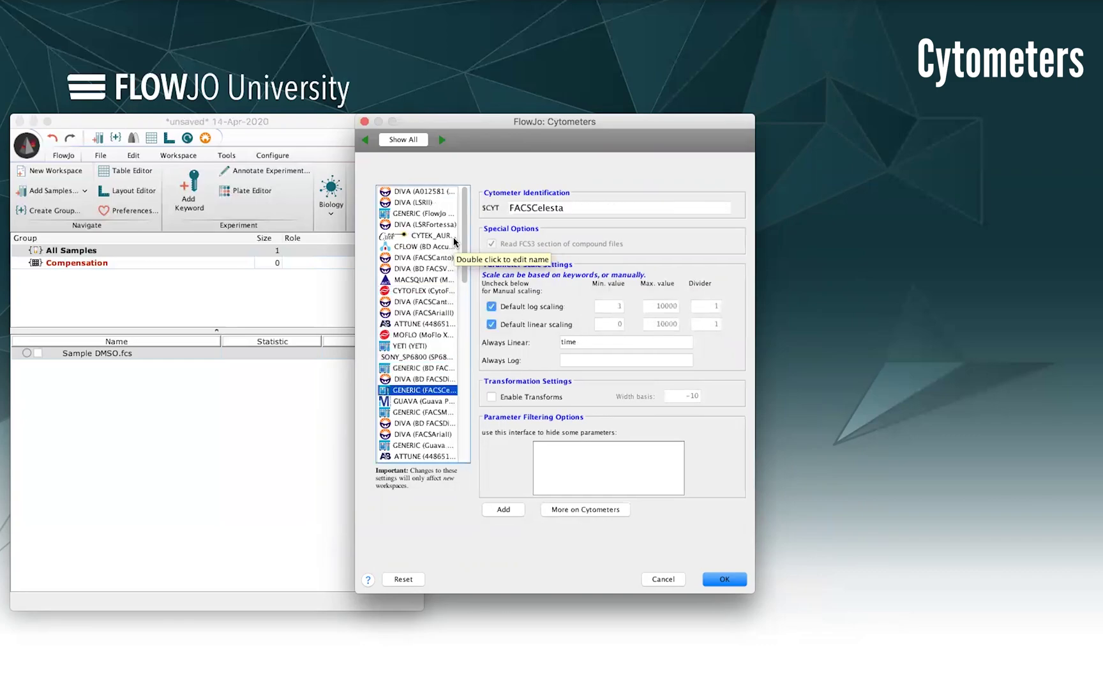
{"action": "key", "text": "Down"}
{"action": "key", "text": "Down"}
{"action": "key", "text": "Down"}
{"action": "key", "text": "Down"}
{"action": "key", "text": "Down"}
{"action": "key", "text": "Down"}
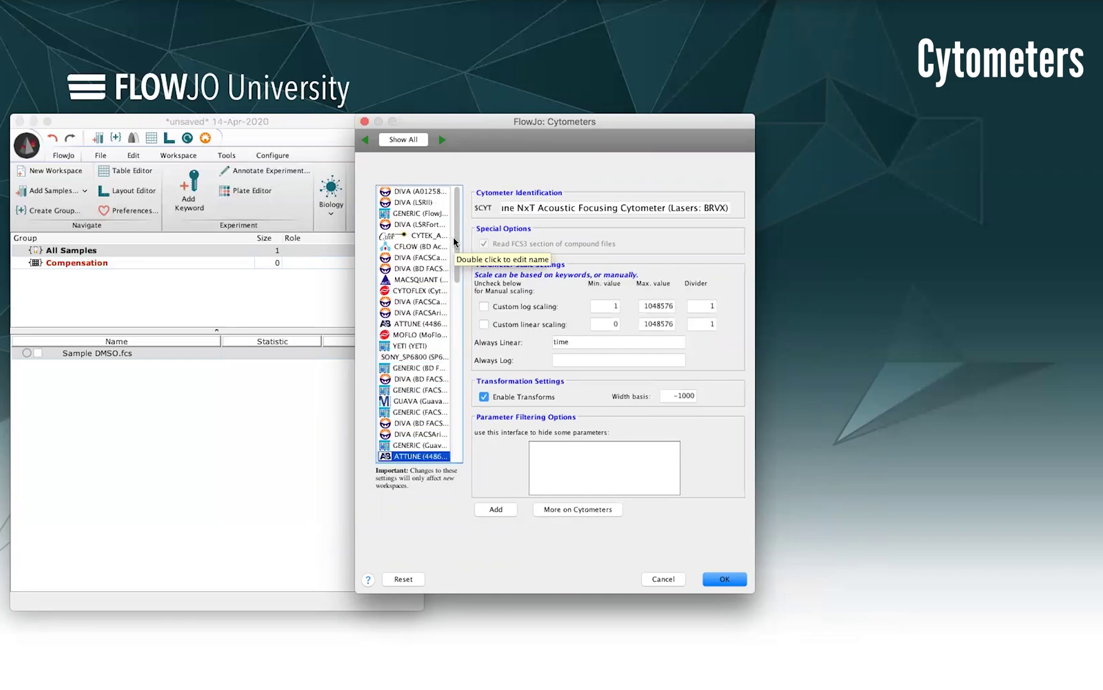
{"action": "key", "text": "Down"}
{"action": "key", "text": "Down"}
{"action": "key", "text": "Down"}
{"action": "key", "text": "Down"}
{"action": "key", "text": "Down"}
{"action": "key", "text": "Down"}
{"action": "key", "text": "Down"}
{"action": "key", "text": "Down"}
{"action": "key", "text": "Down"}
{"action": "key", "text": "Down"}
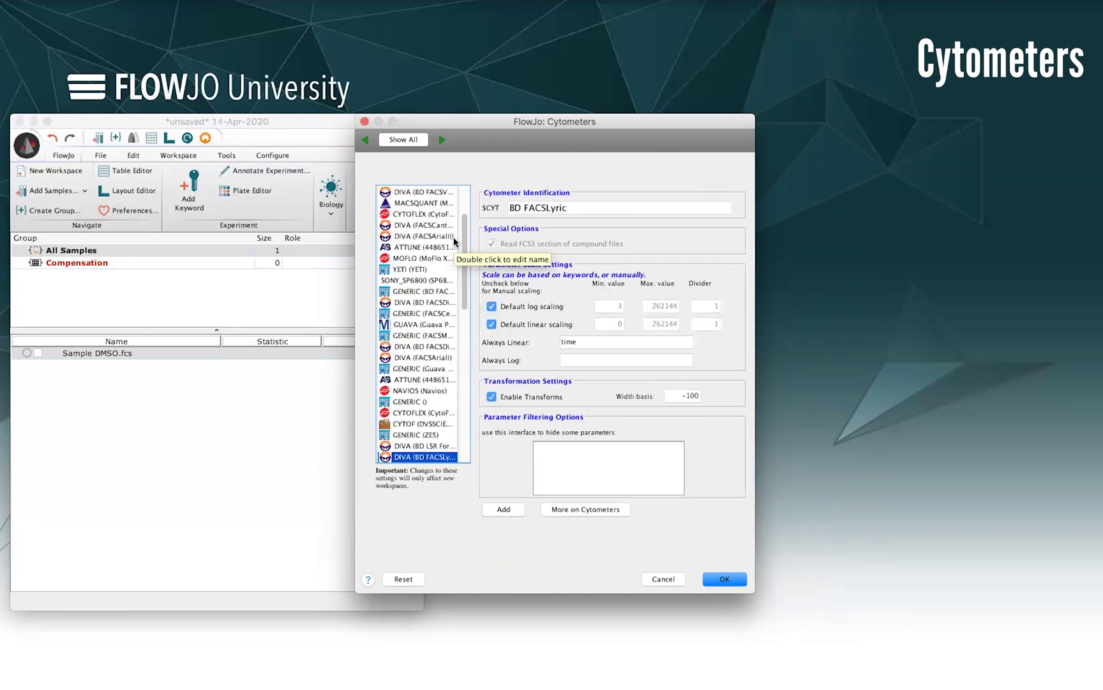
{"action": "key", "text": "Down"}
{"action": "key", "text": "Down"}
{"action": "key", "text": "Down"}
{"action": "key", "text": "Down"}
{"action": "key", "text": "Down"}
{"action": "key", "text": "Down"}
{"action": "key", "text": "Down"}
{"action": "key", "text": "Down"}
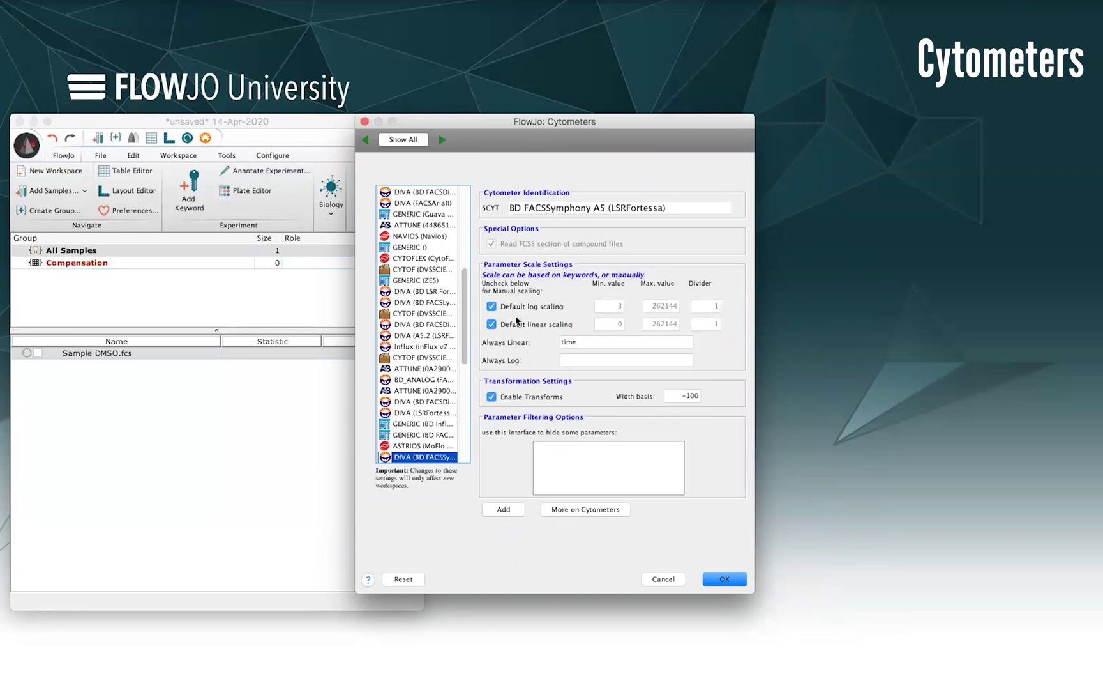
Give the FACSSymphony A5 custom linear scaling (min 0, max 262144, divider 1), then select the first cytometer.
{"action": "left_click", "coordinate": [491, 324]}
{"action": "left_click", "coordinate": [645, 327]}
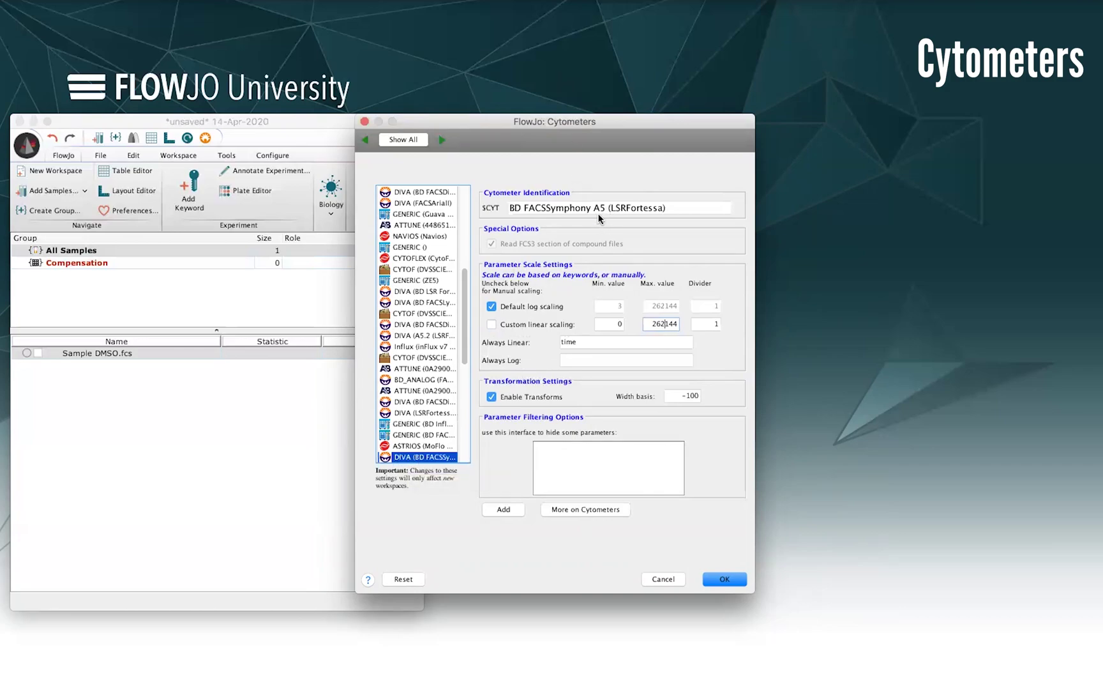
{"action": "left_click_drag", "start_coordinate": [462, 281], "coordinate": [468, 358]}
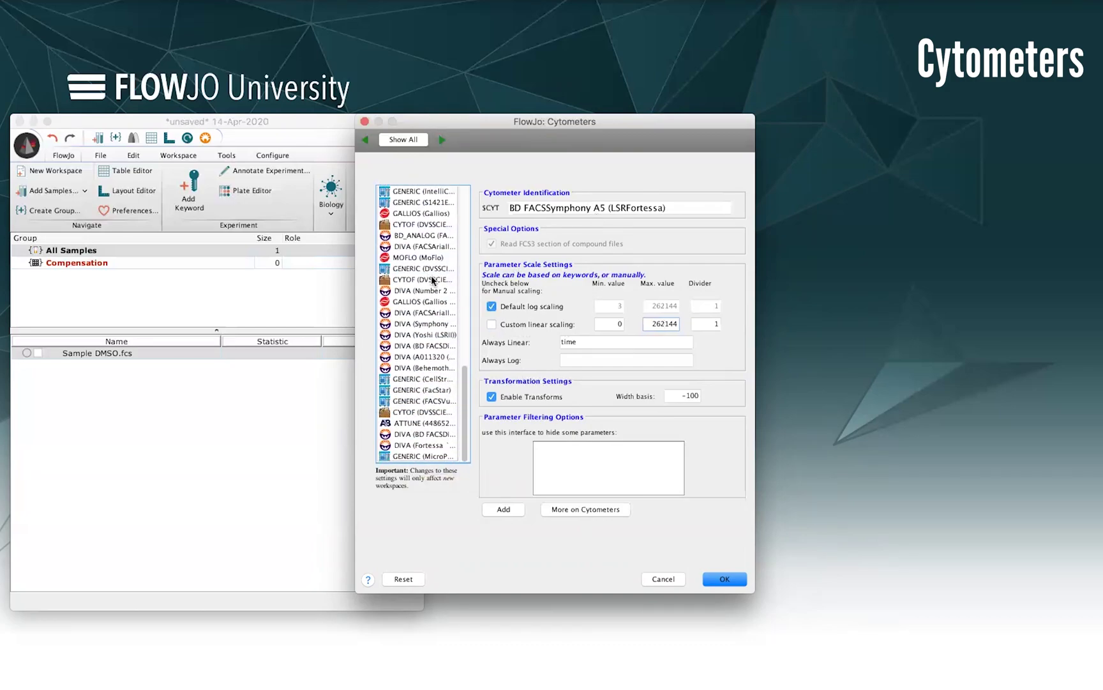
{"action": "scroll", "coordinate": [460, 327], "scroll_direction": "up", "scroll_amount": 5}
{"action": "left_click_drag", "start_coordinate": [459, 327], "coordinate": [459, 198]}
{"action": "left_click", "coordinate": [422, 192]}
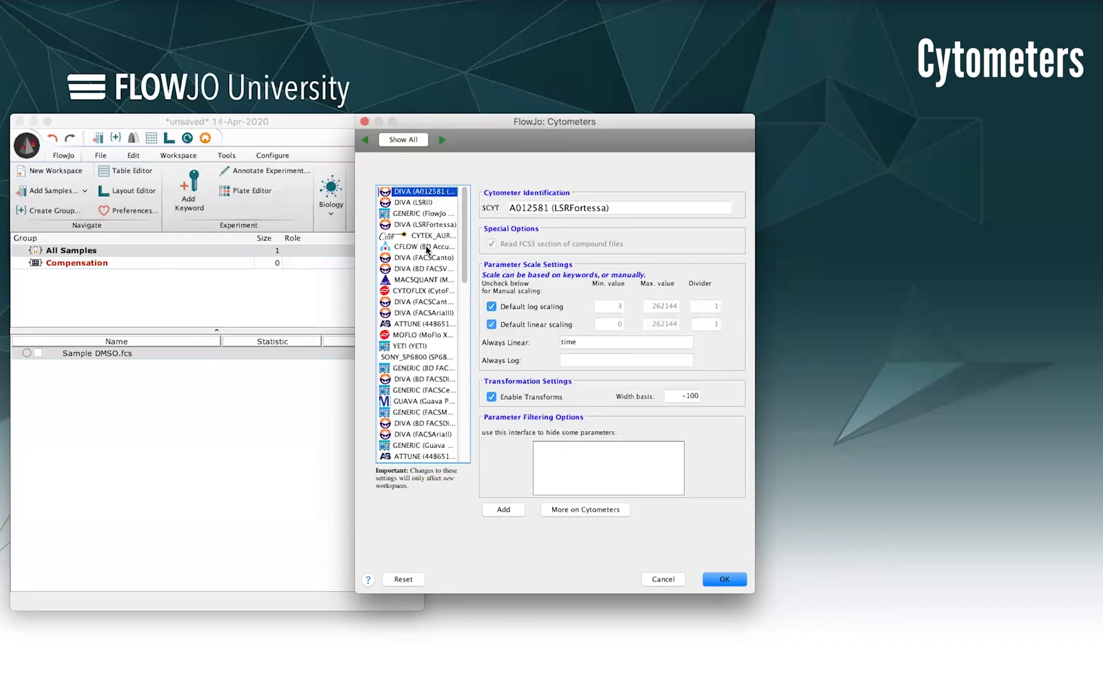
{"action": "left_click_drag", "start_coordinate": [454, 117], "coordinate": [442, 113]}
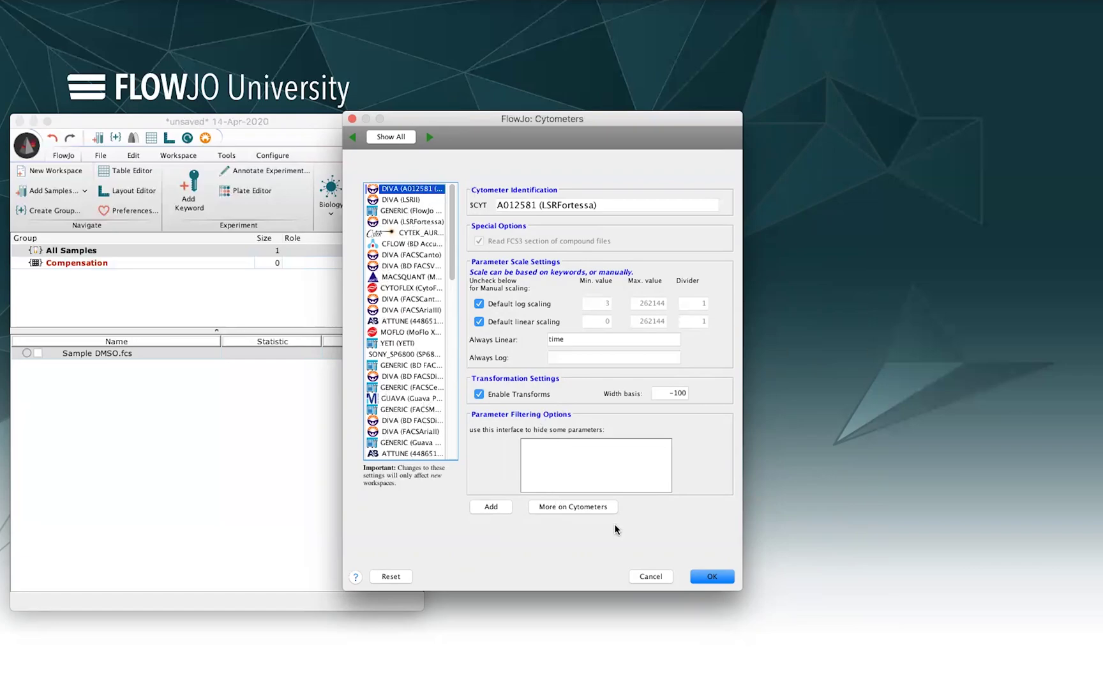
Go back to the preferences overview and move the Preferences window to the right.
{"action": "left_click", "coordinate": [400, 134]}
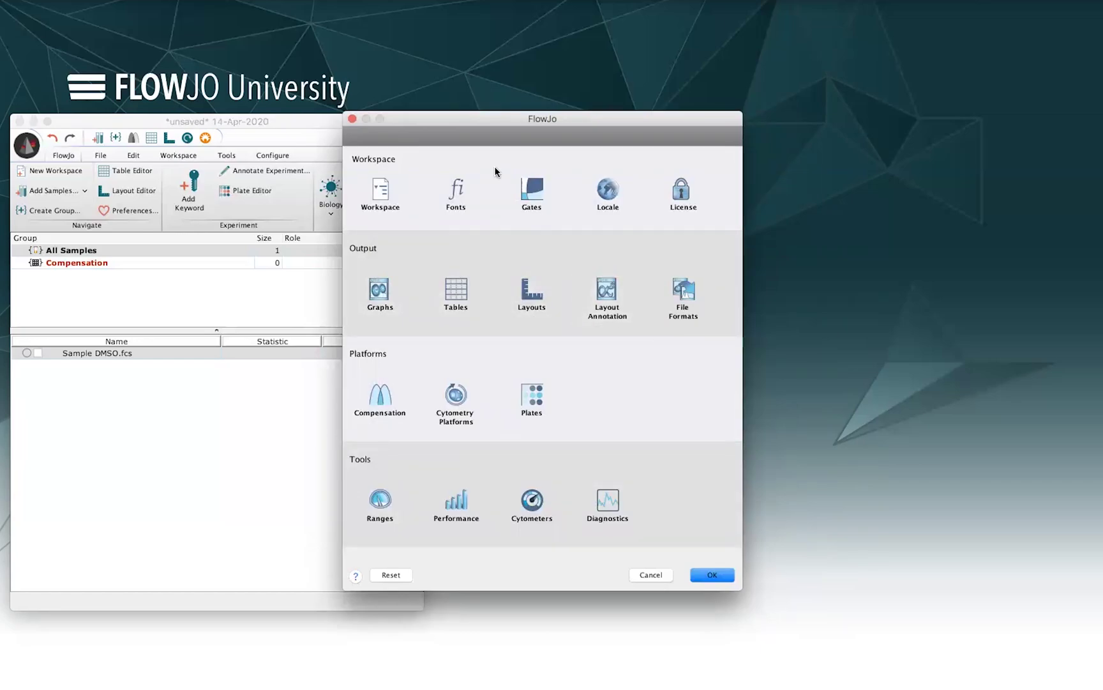
{"action": "left_click_drag", "start_coordinate": [470, 119], "coordinate": [556, 128]}
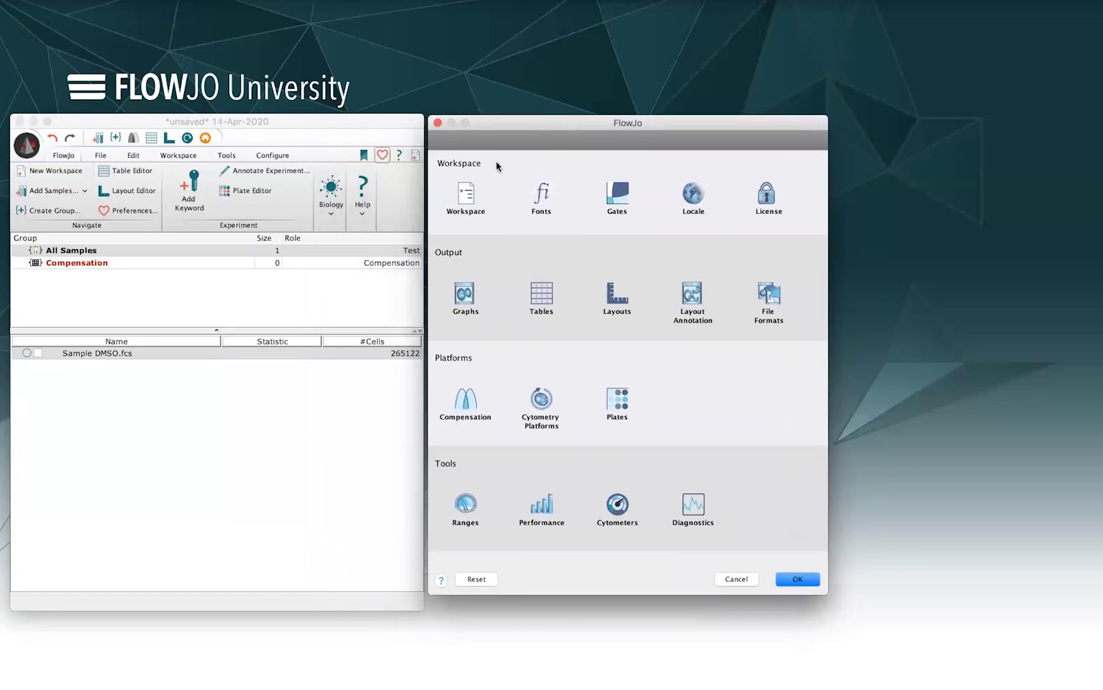